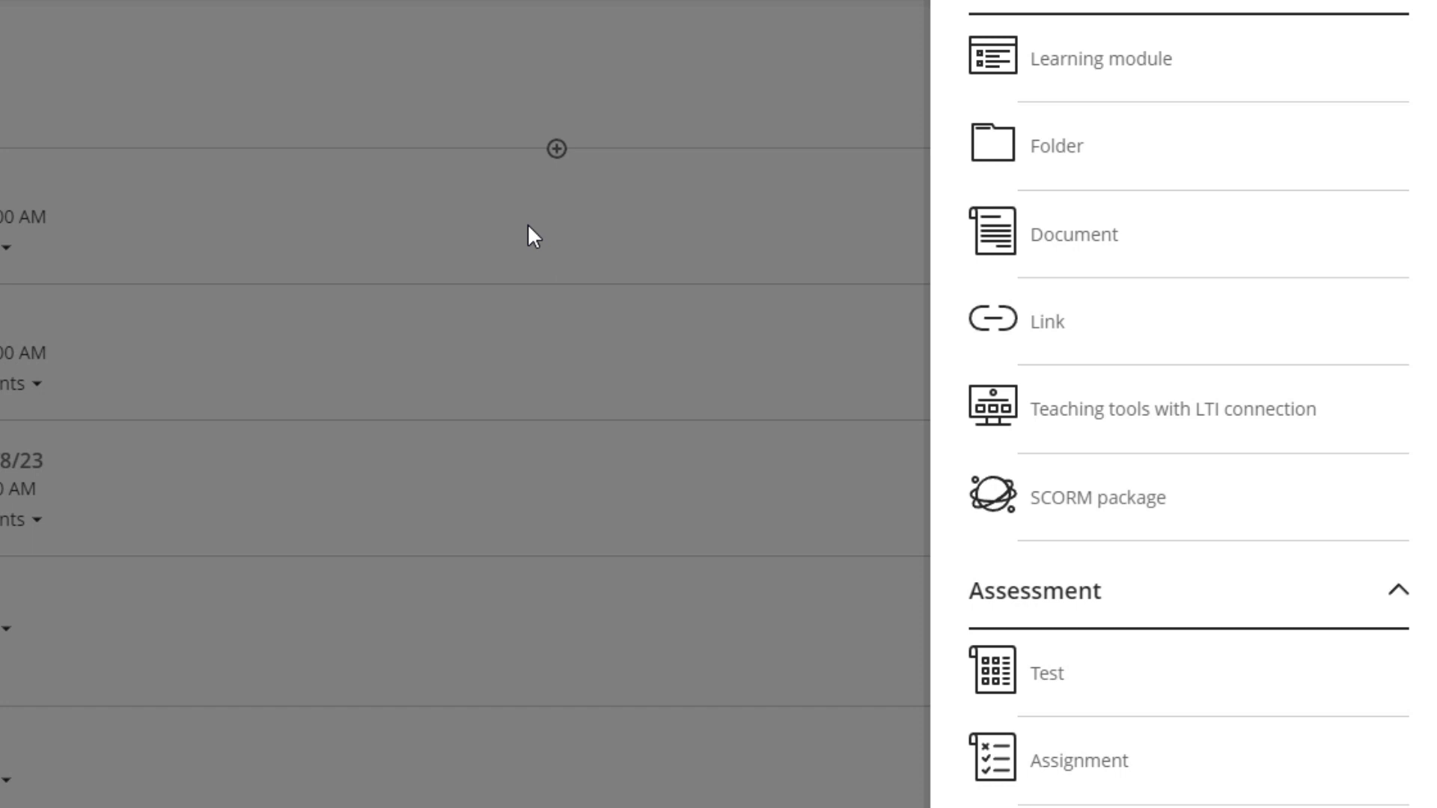
# - Create a new assignment in the course and title it "Important Assignment"
pyautogui.click(1077, 761)
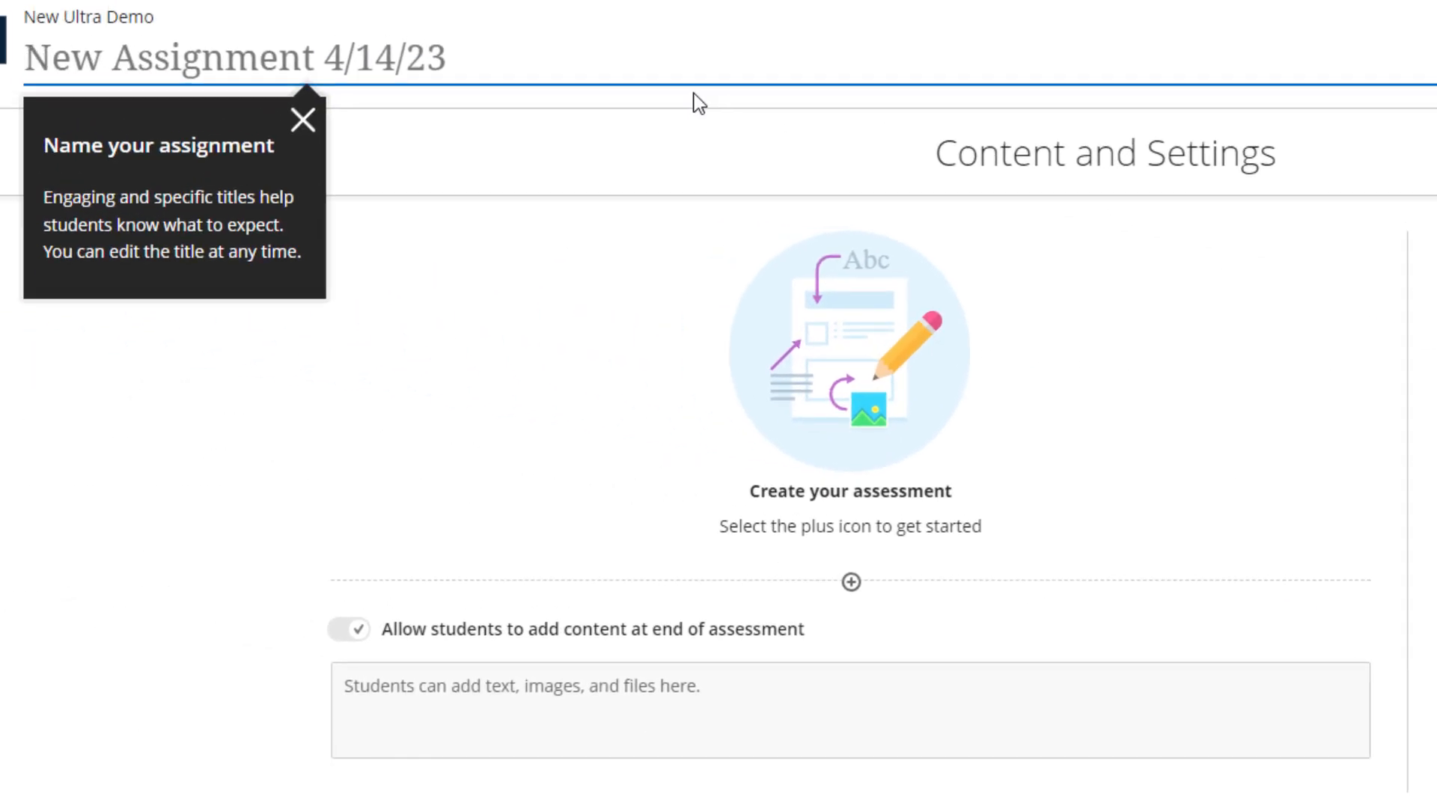
pyautogui.write('Important Assignment')
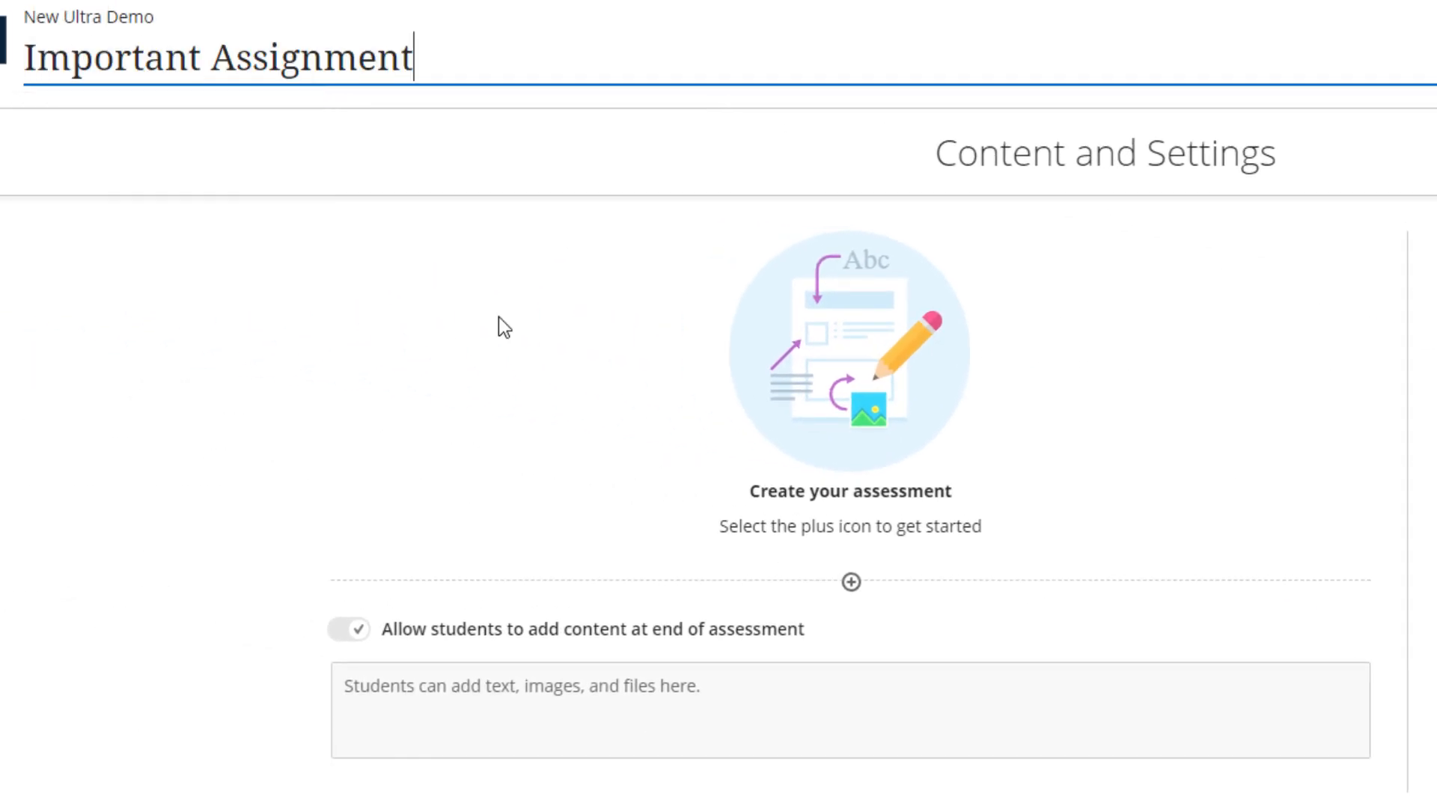
pyautogui.click(505, 323)
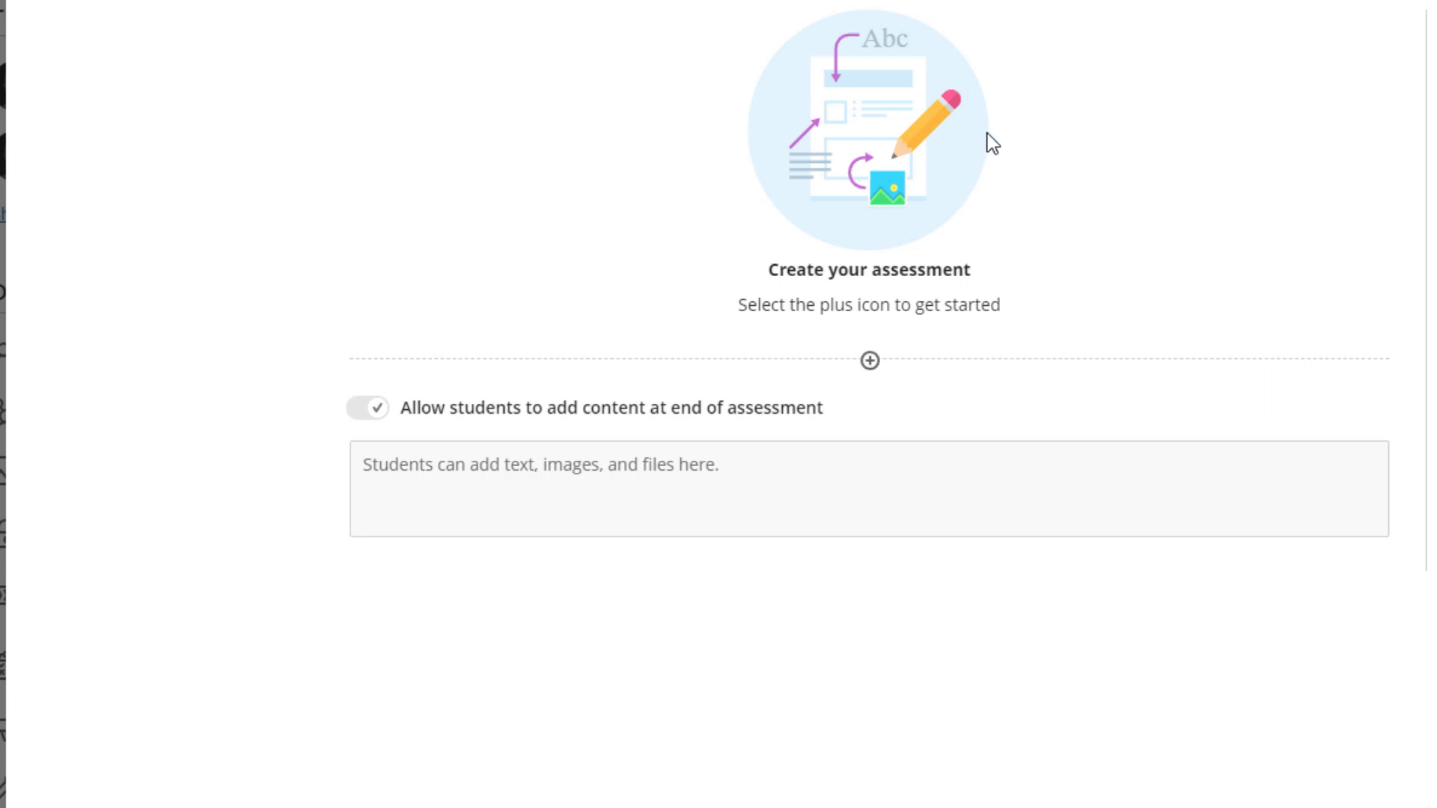
# - Add a text block to the assignment content reading "Submit a 100 page paper on your favorite cartoon cat."
pyautogui.click(892, 366)
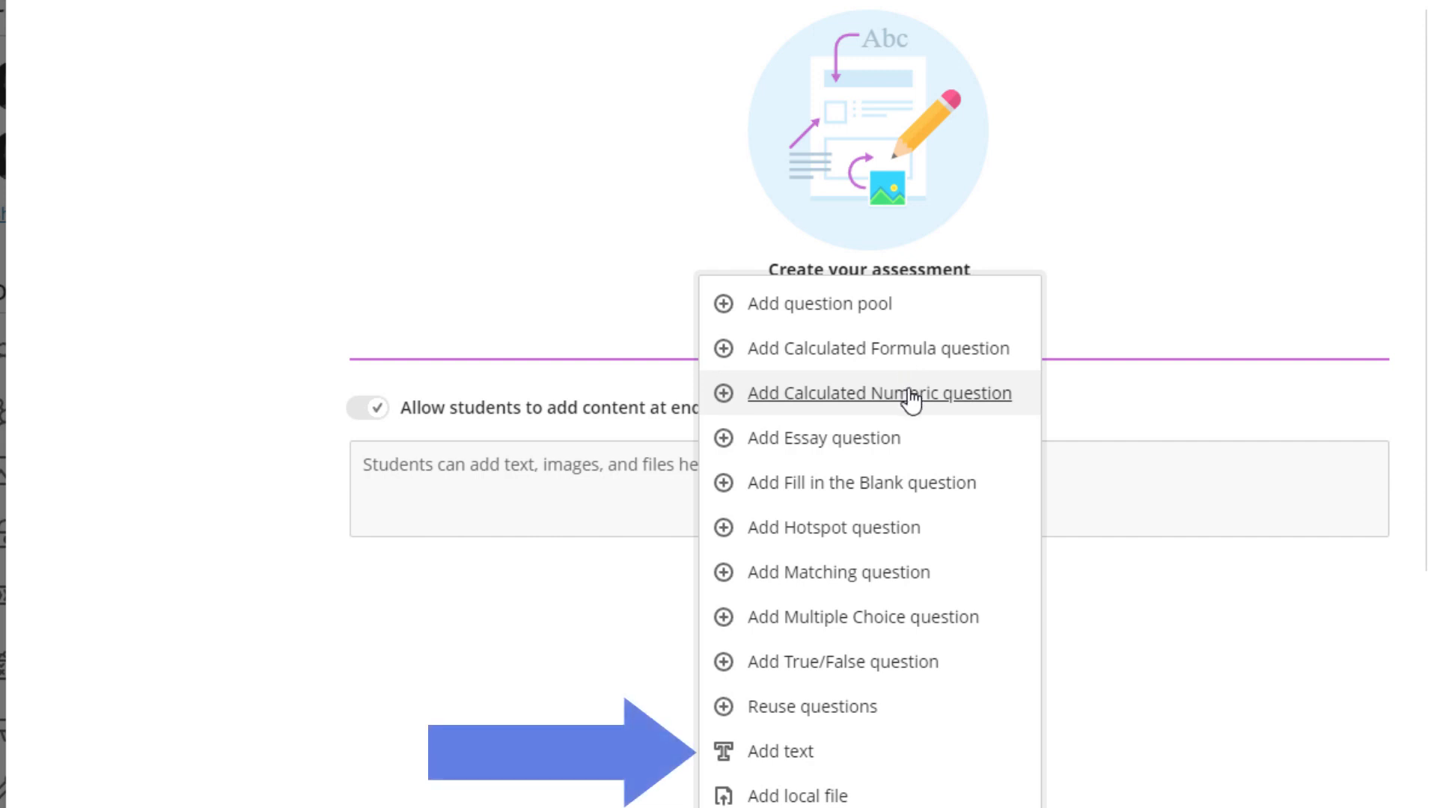
pyautogui.click(911, 760)
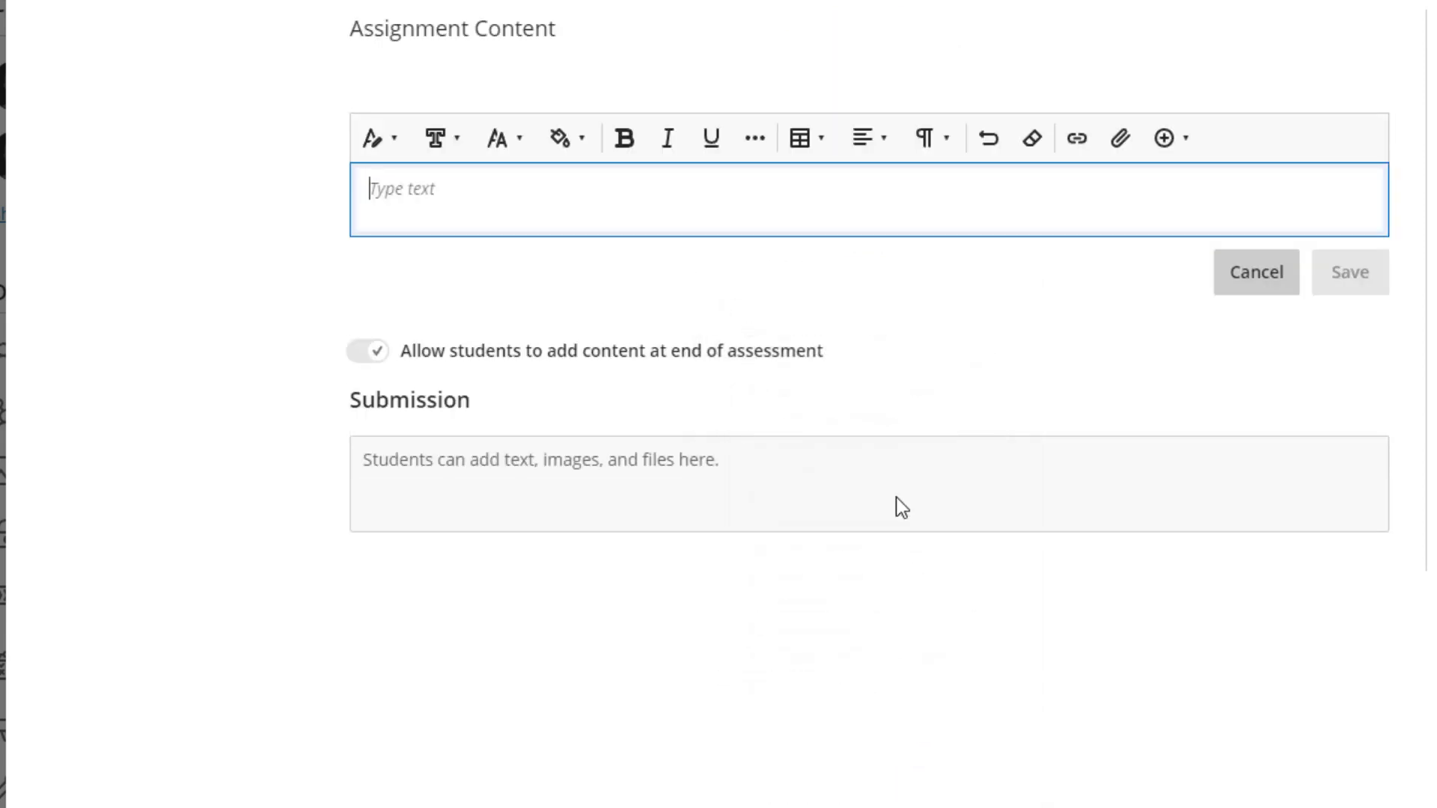
pyautogui.write('Submit a 100 page paper on your favorite cartoon cat.')
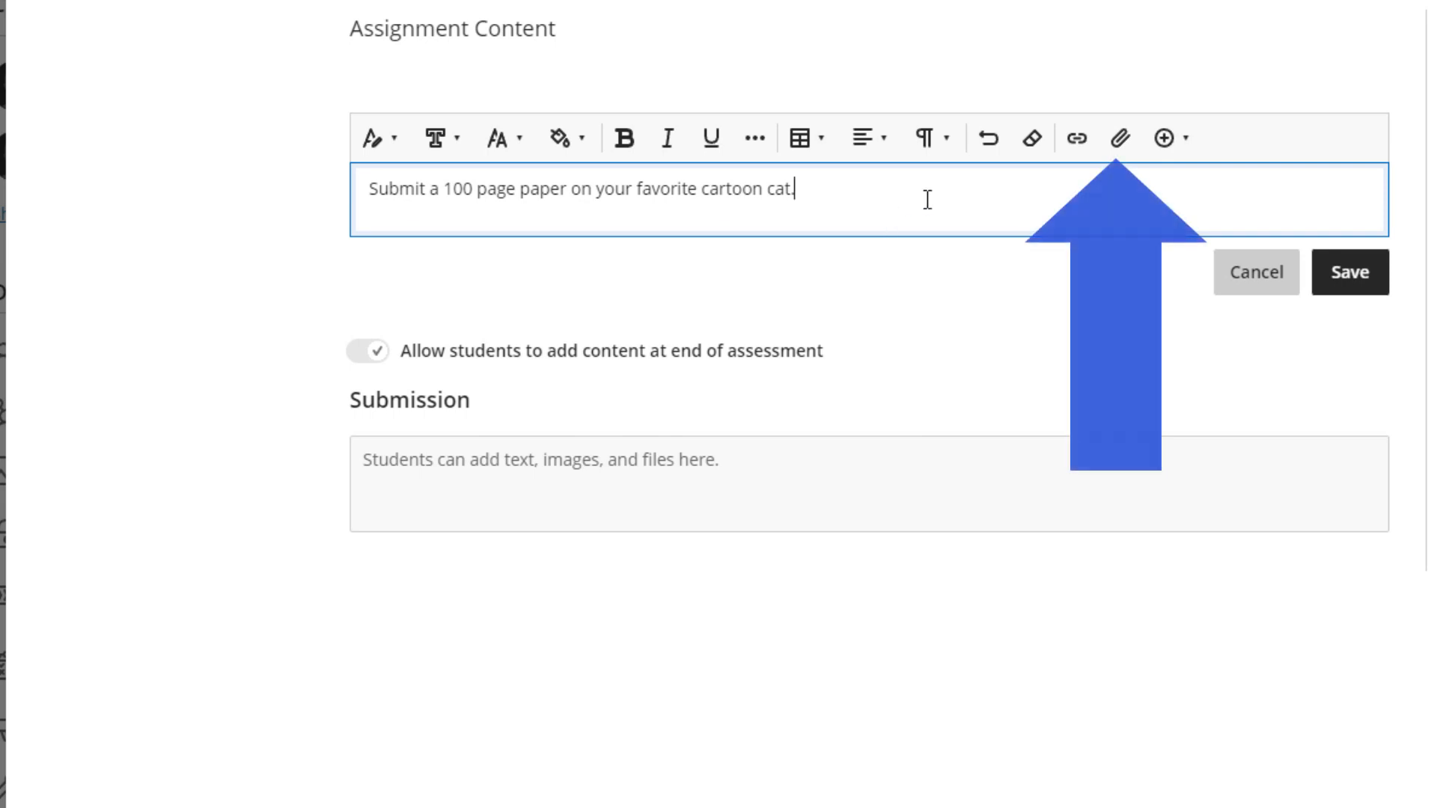
# - Attach System Owner Training Narrative.docx below the instructions with the View and download option, and save the text block
pyautogui.click(1125, 160)
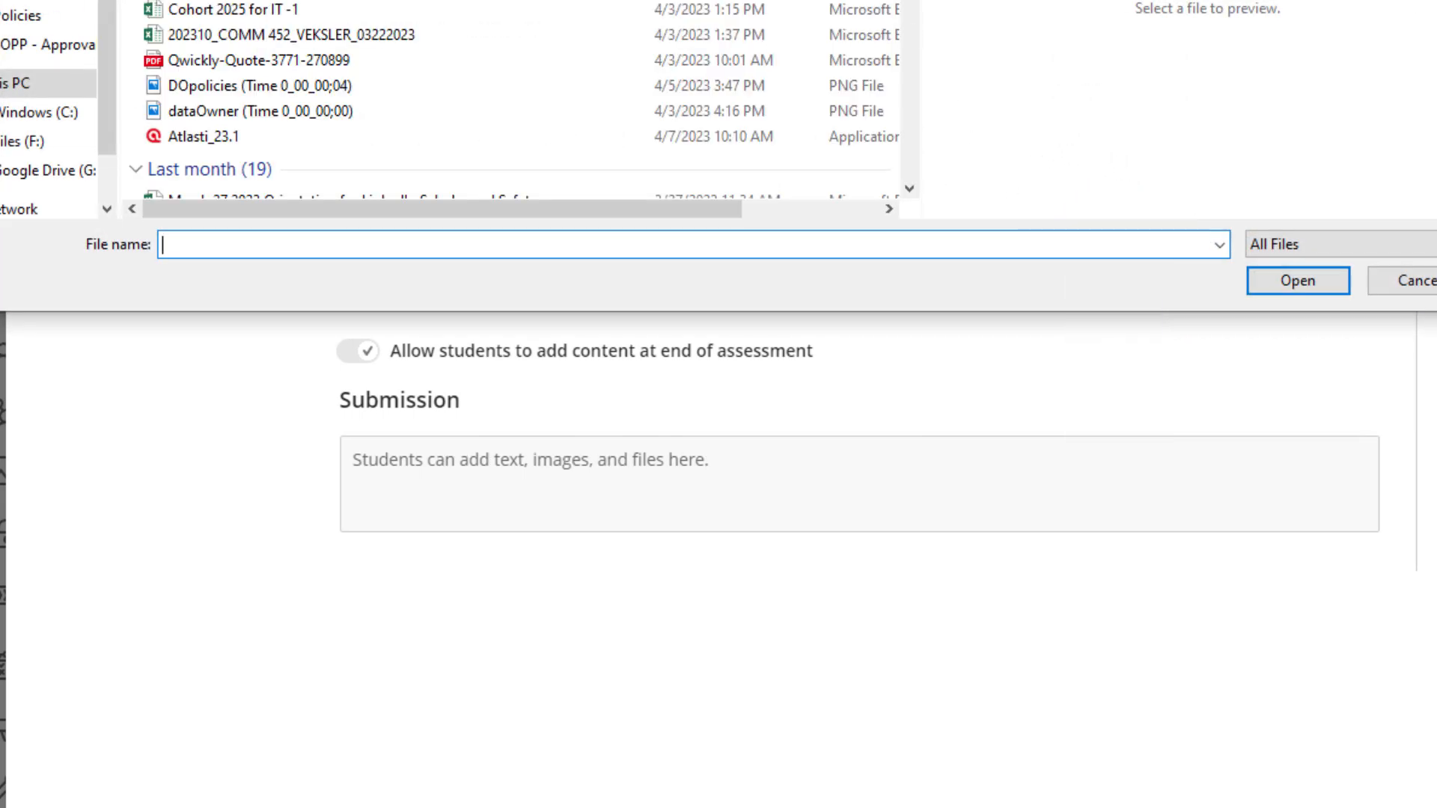
pyautogui.scroll(-9, 521, 100)
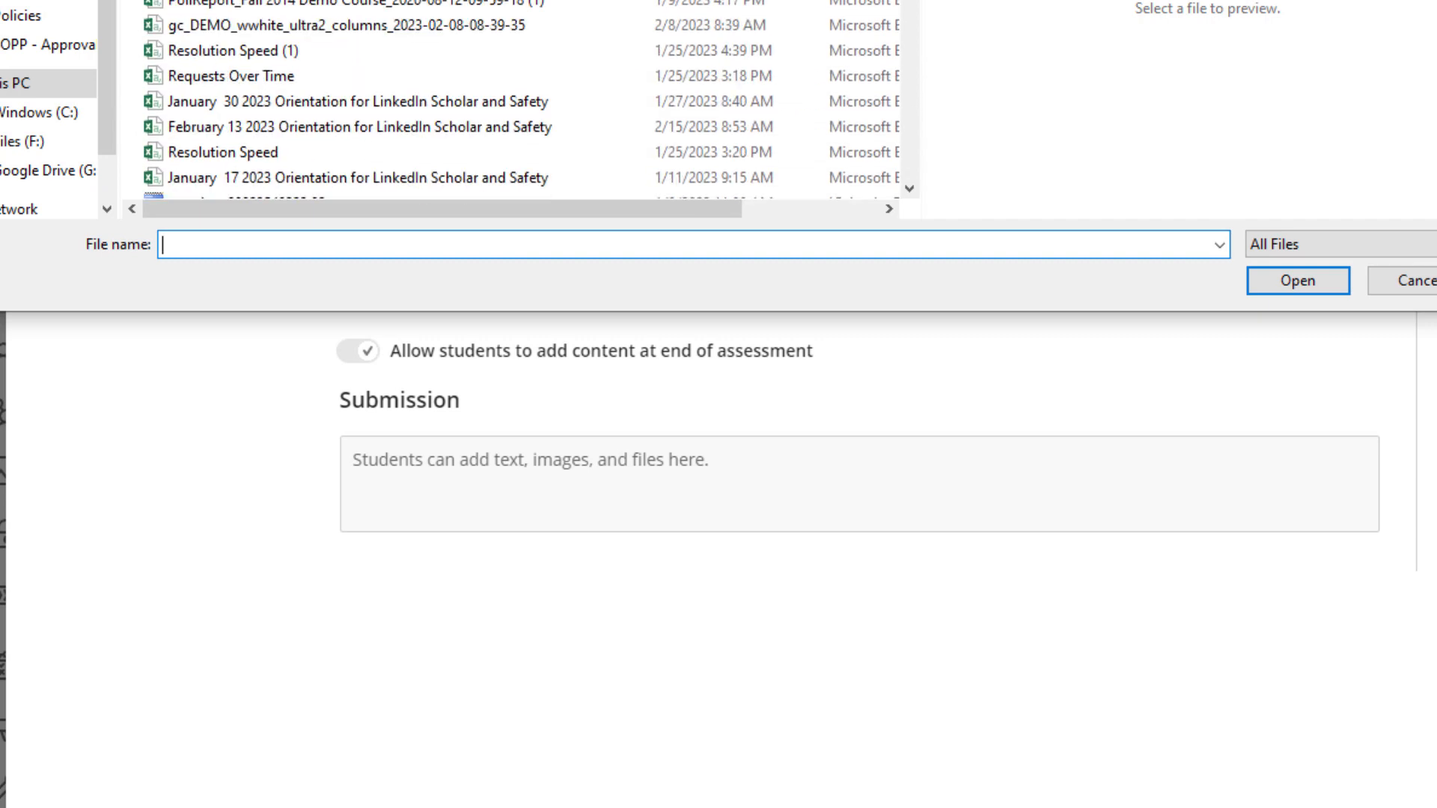
pyautogui.scroll(-3, 522, 99)
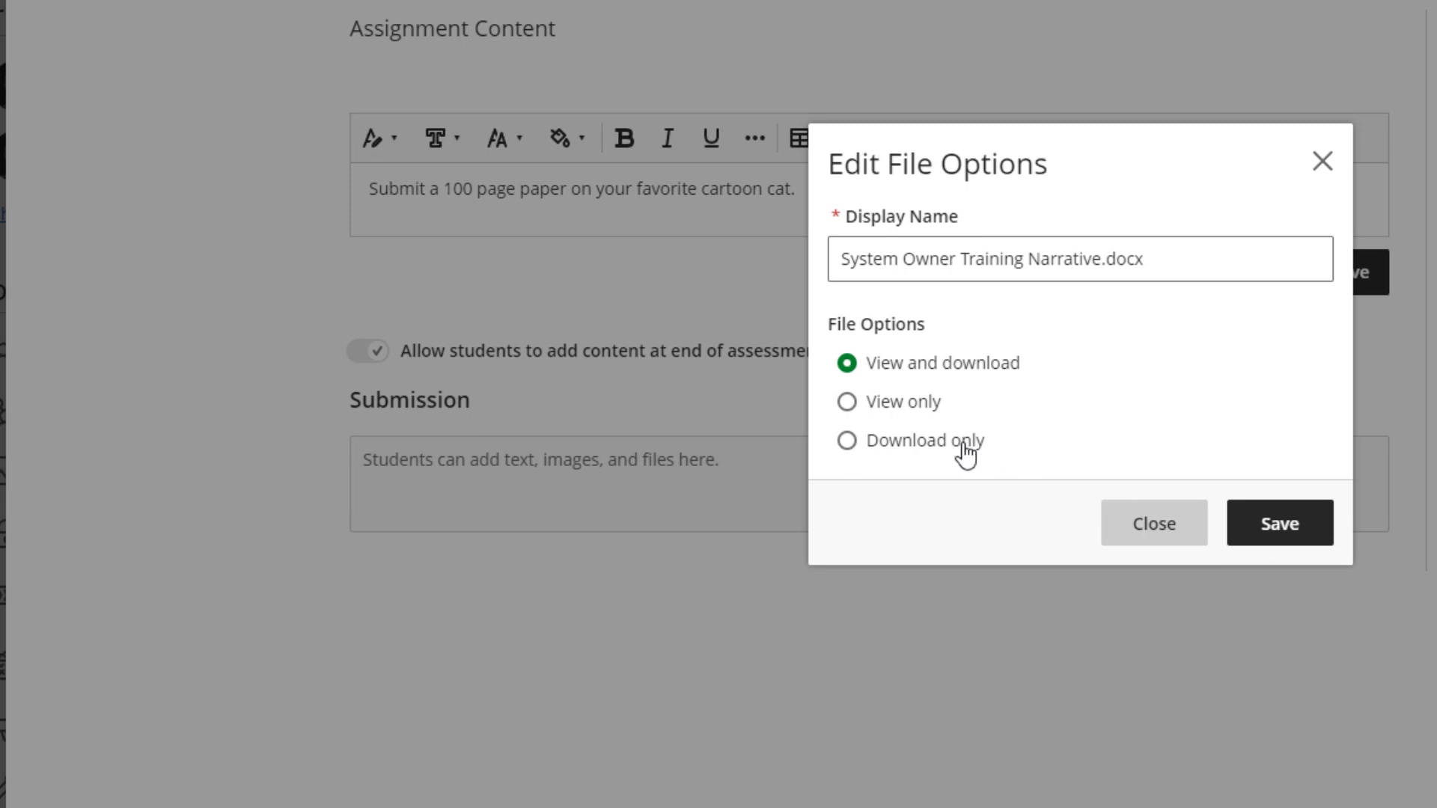
pyautogui.click(1315, 529)
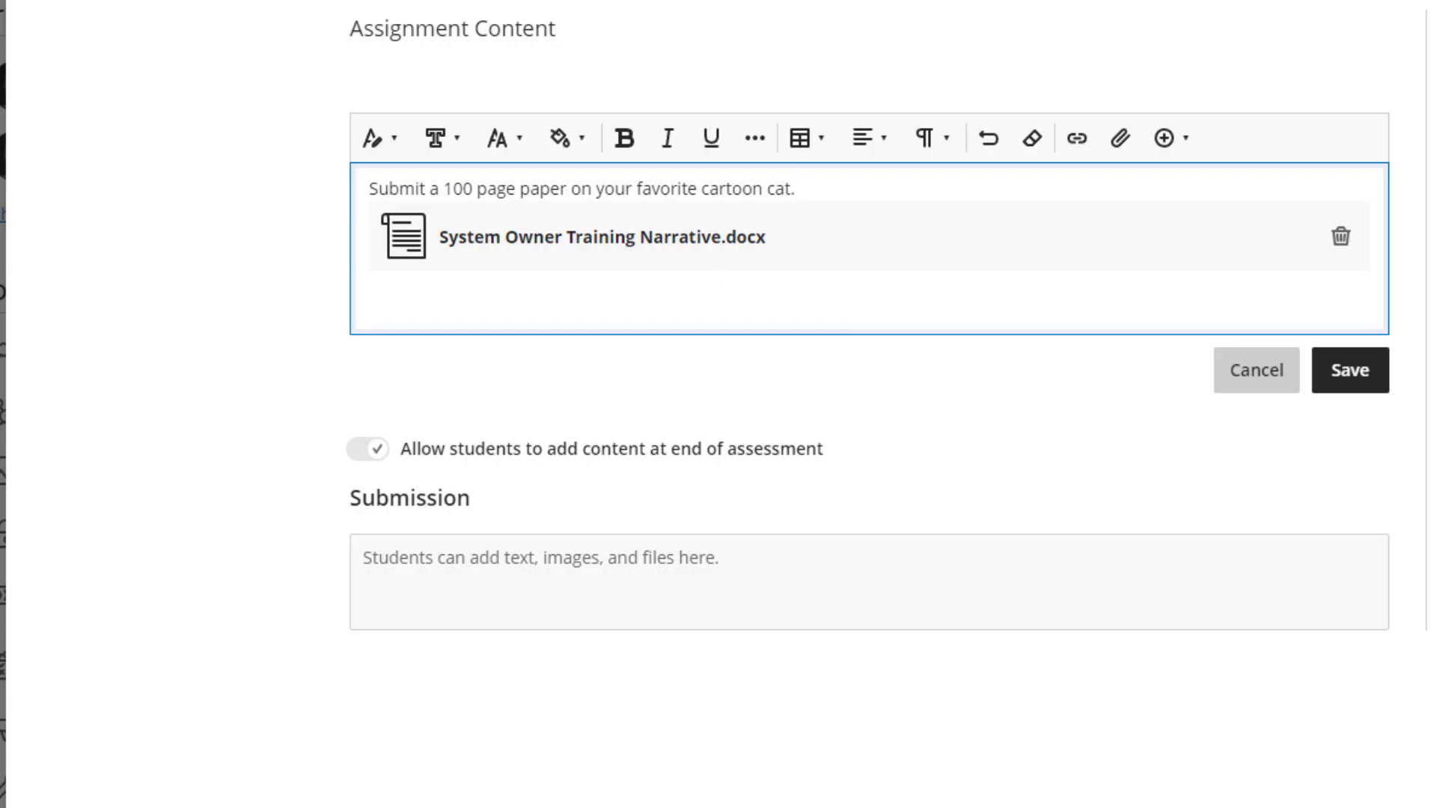
pyautogui.click(1358, 376)
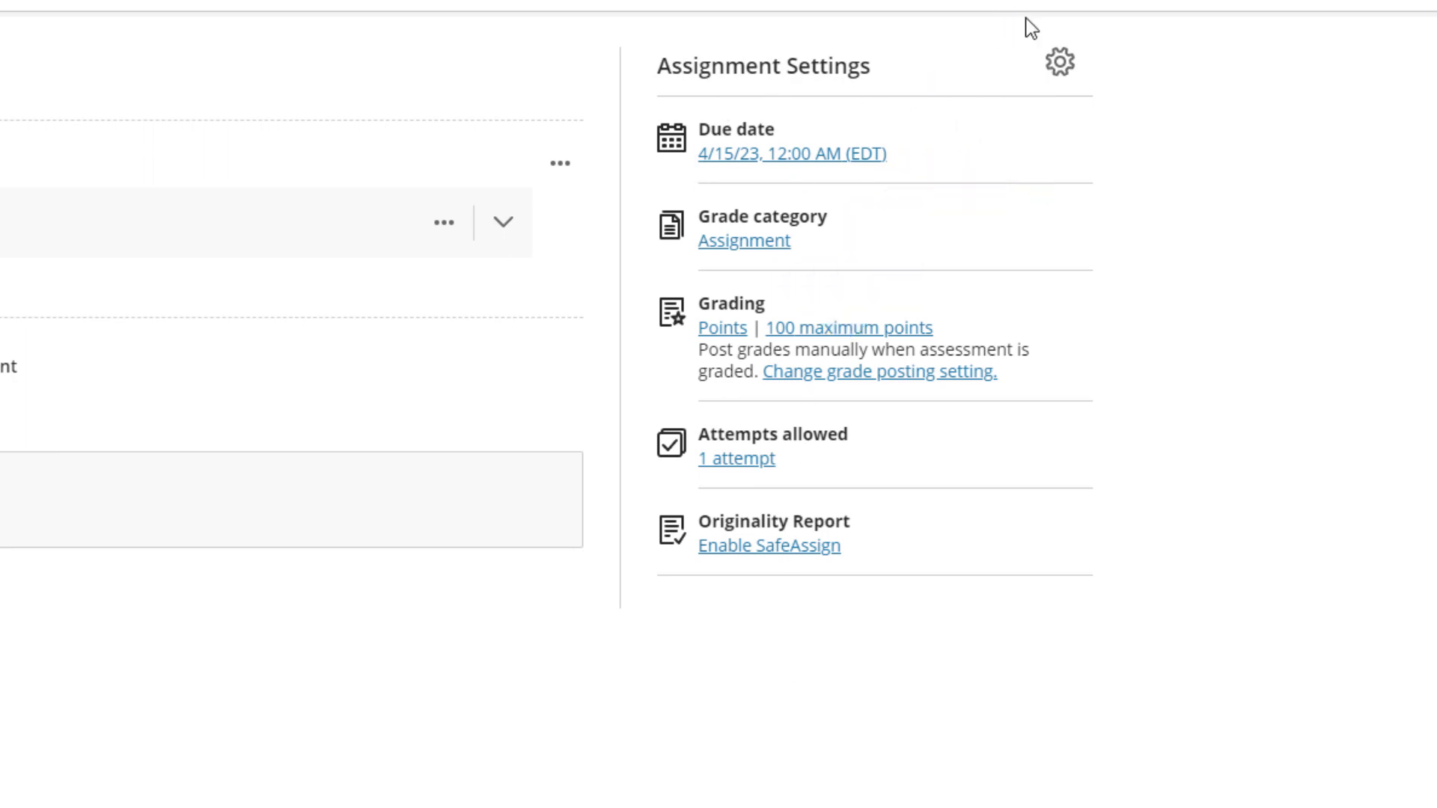
# - Open the assignment settings and set the due date to 4/22/23
pyautogui.click(1059, 63)
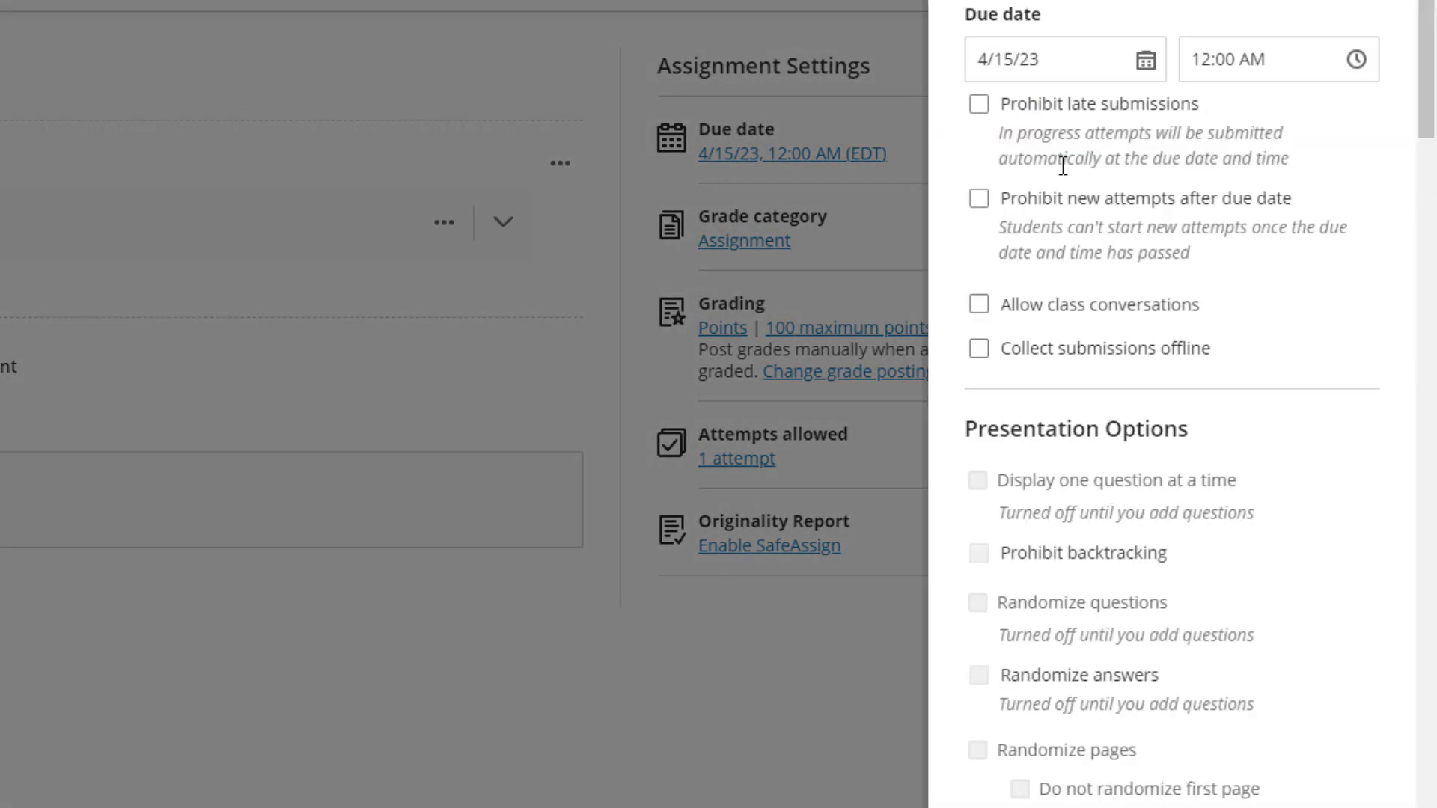
pyautogui.click(1095, 112)
pyautogui.click(1106, 108)
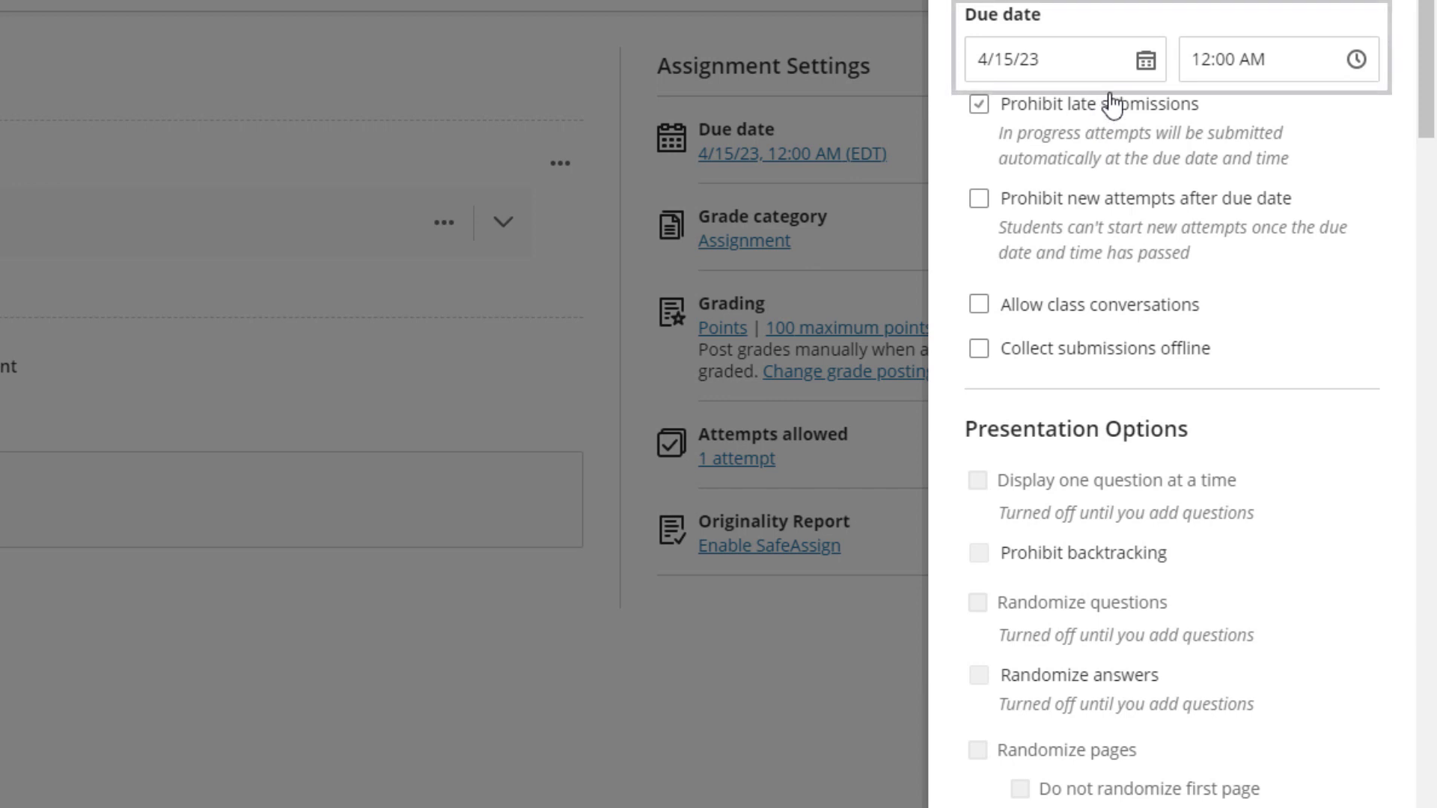
pyautogui.click(1154, 65)
pyautogui.click(1154, 66)
pyautogui.click(1147, 62)
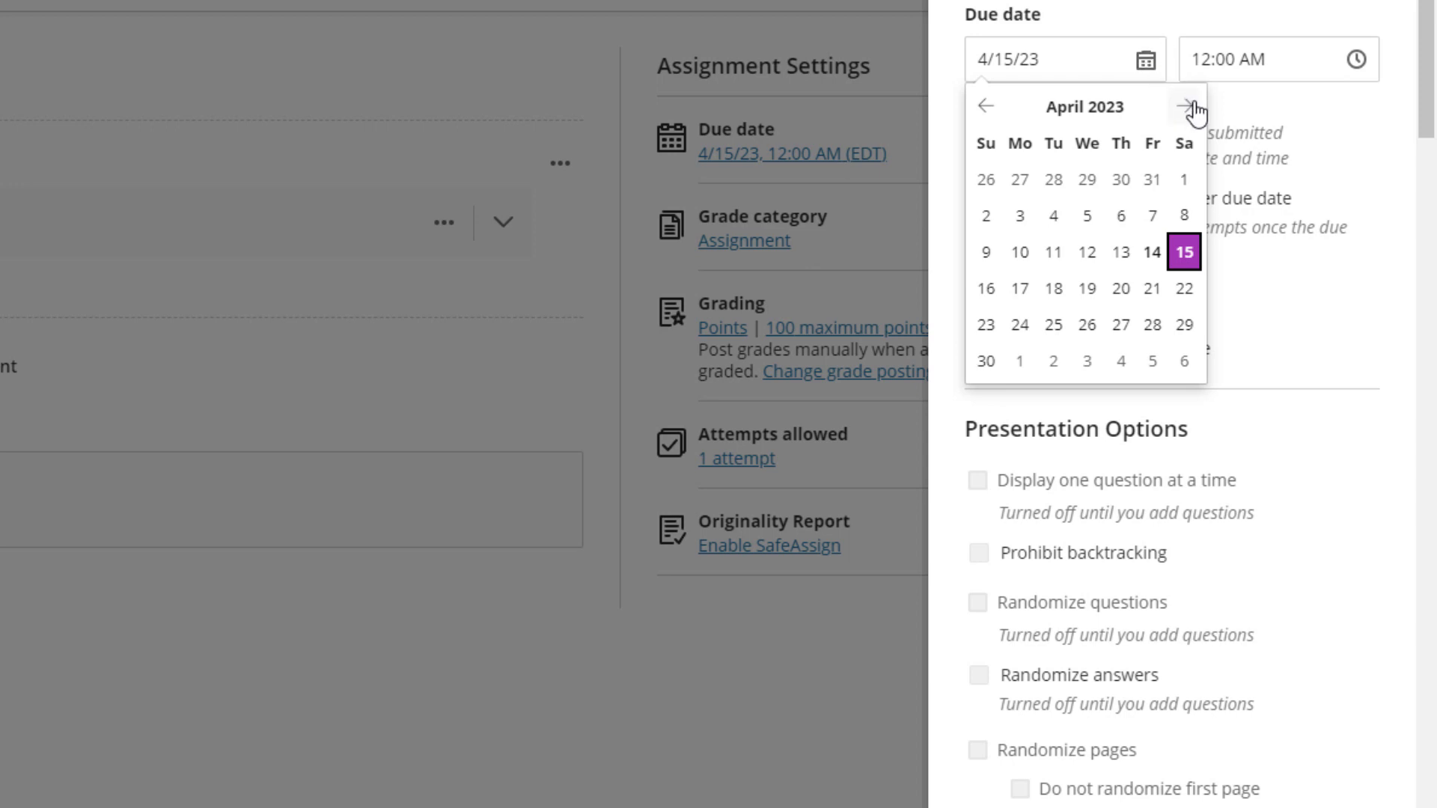
pyautogui.click(1185, 289)
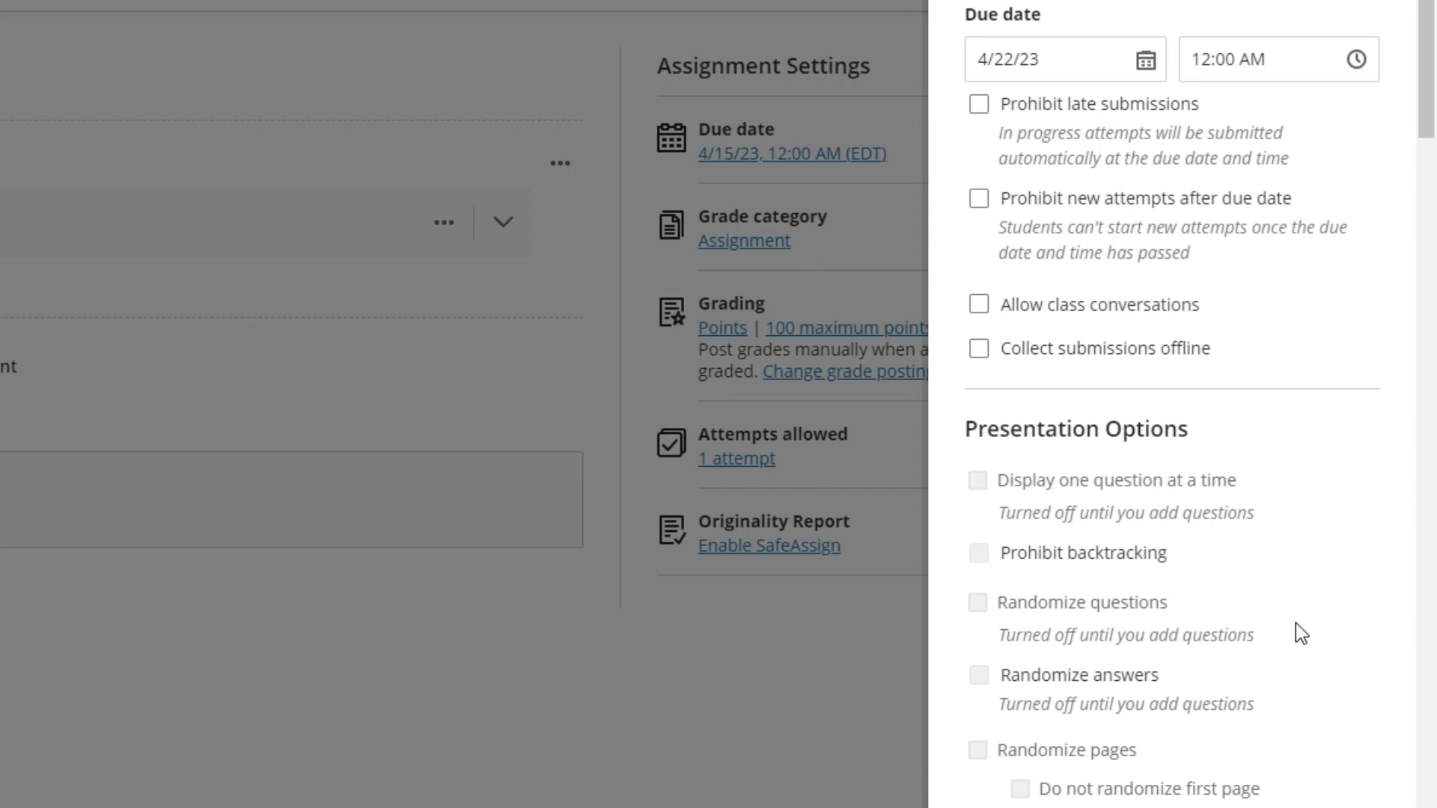
# - Prohibit new attempts after the due date, leaving late submissions allowed
pyautogui.click(1058, 109)
pyautogui.click(1058, 109)
pyautogui.click(1209, 210)
pyautogui.click(1207, 213)
pyautogui.click(1065, 138)
pyautogui.click(1061, 113)
pyautogui.click(1061, 113)
pyautogui.click(1065, 212)
pyautogui.click(1013, 199)
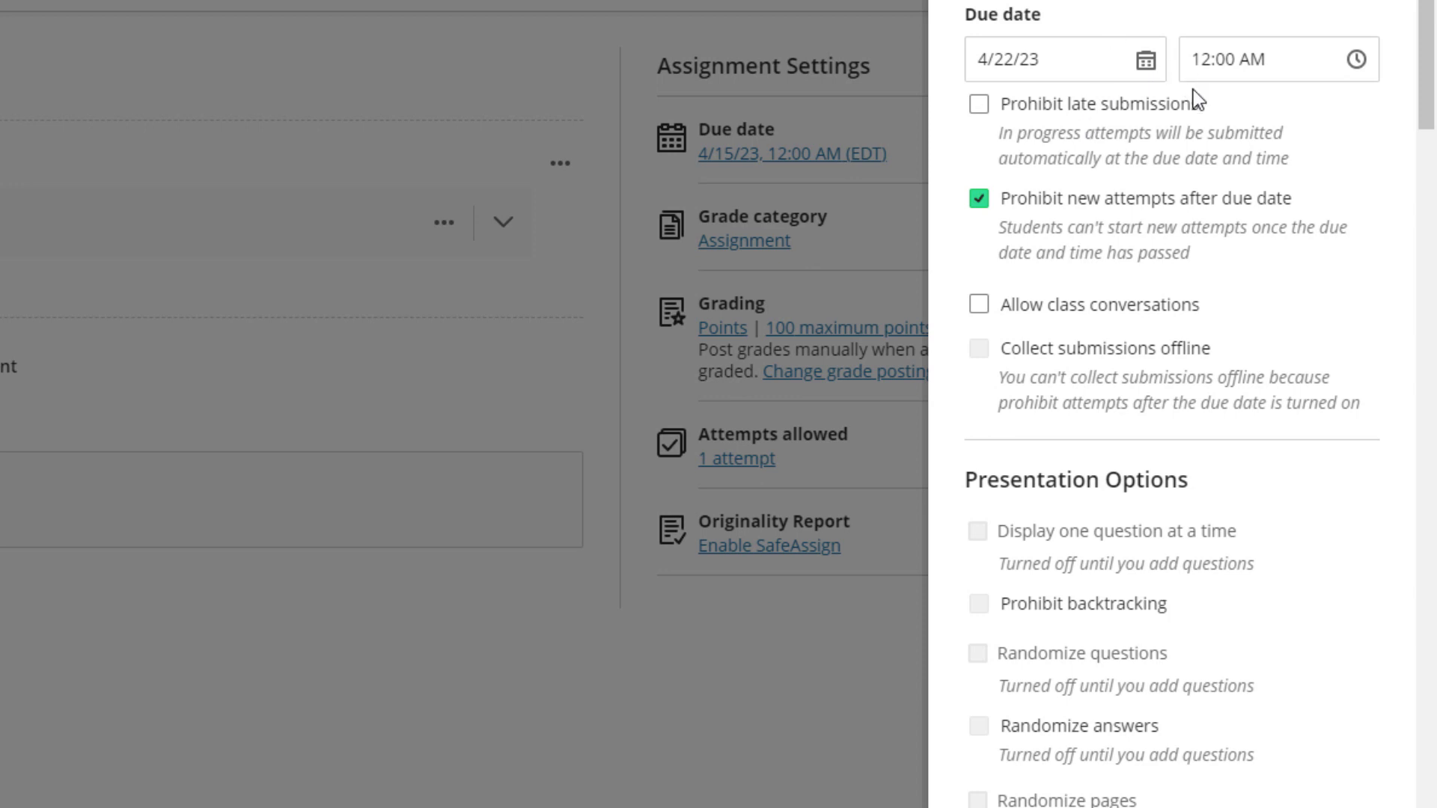
# - Set the assignment's grade category to HW
pyautogui.scroll(-2, 1196, 99)
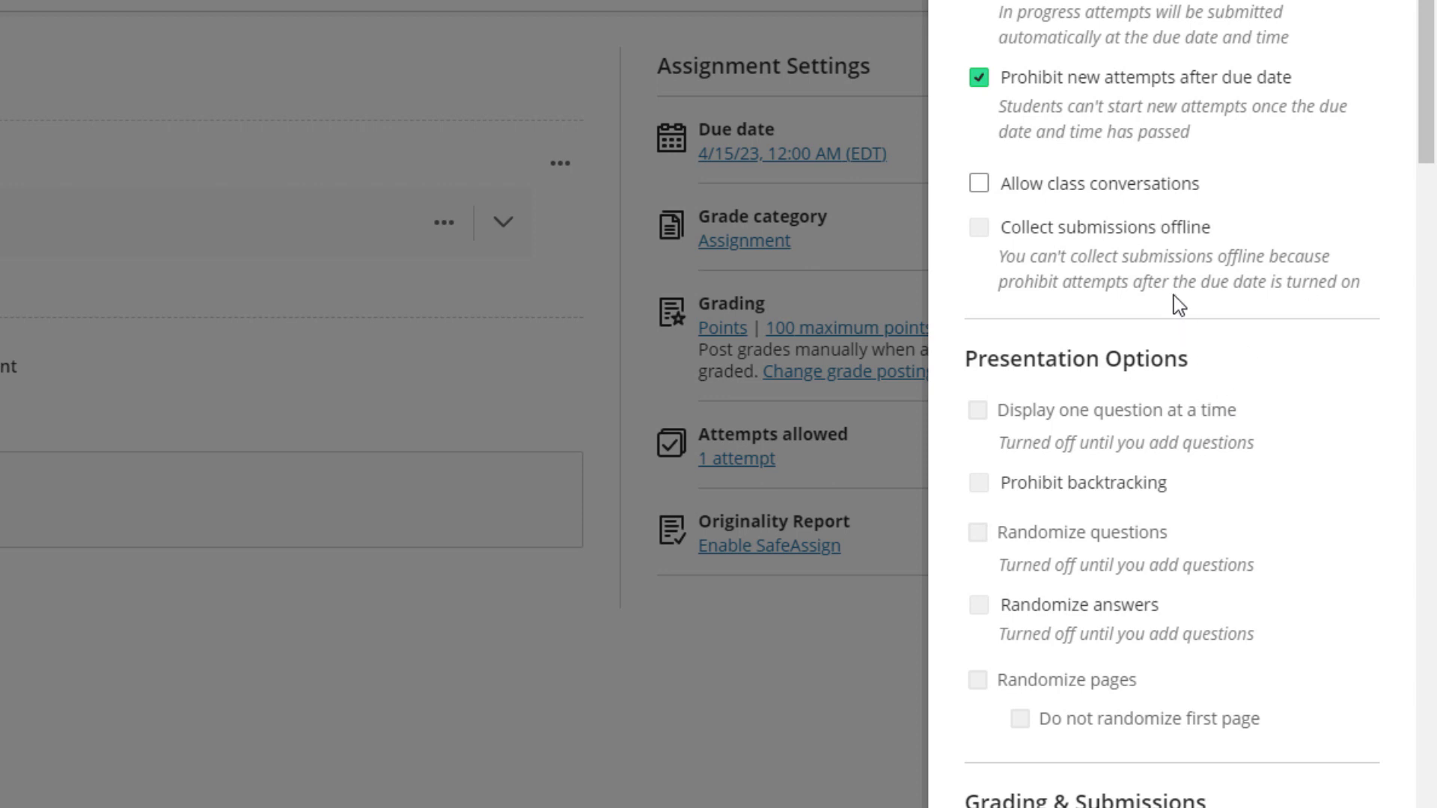
pyautogui.scroll(-8, 1175, 277)
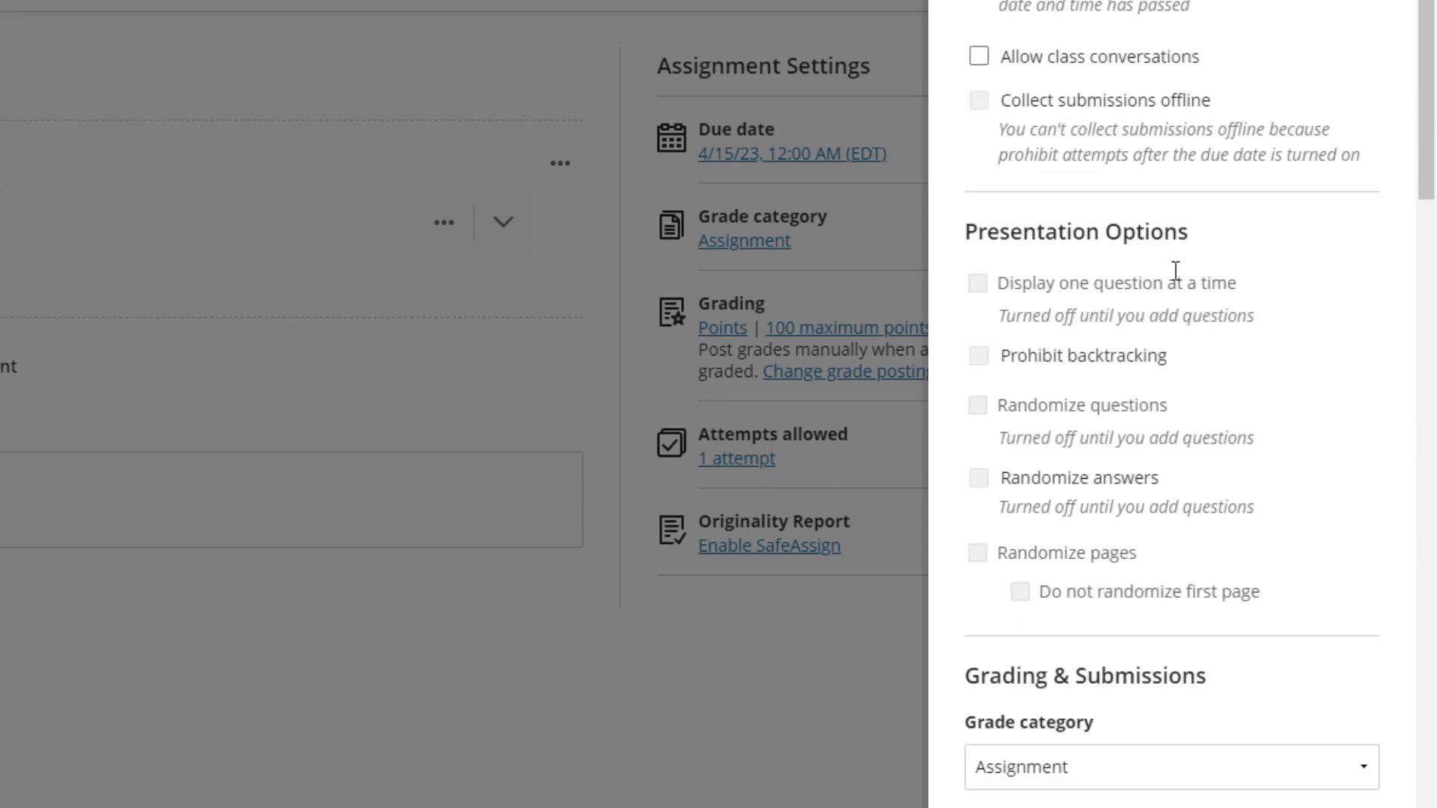
pyautogui.scroll(-4, 1174, 242)
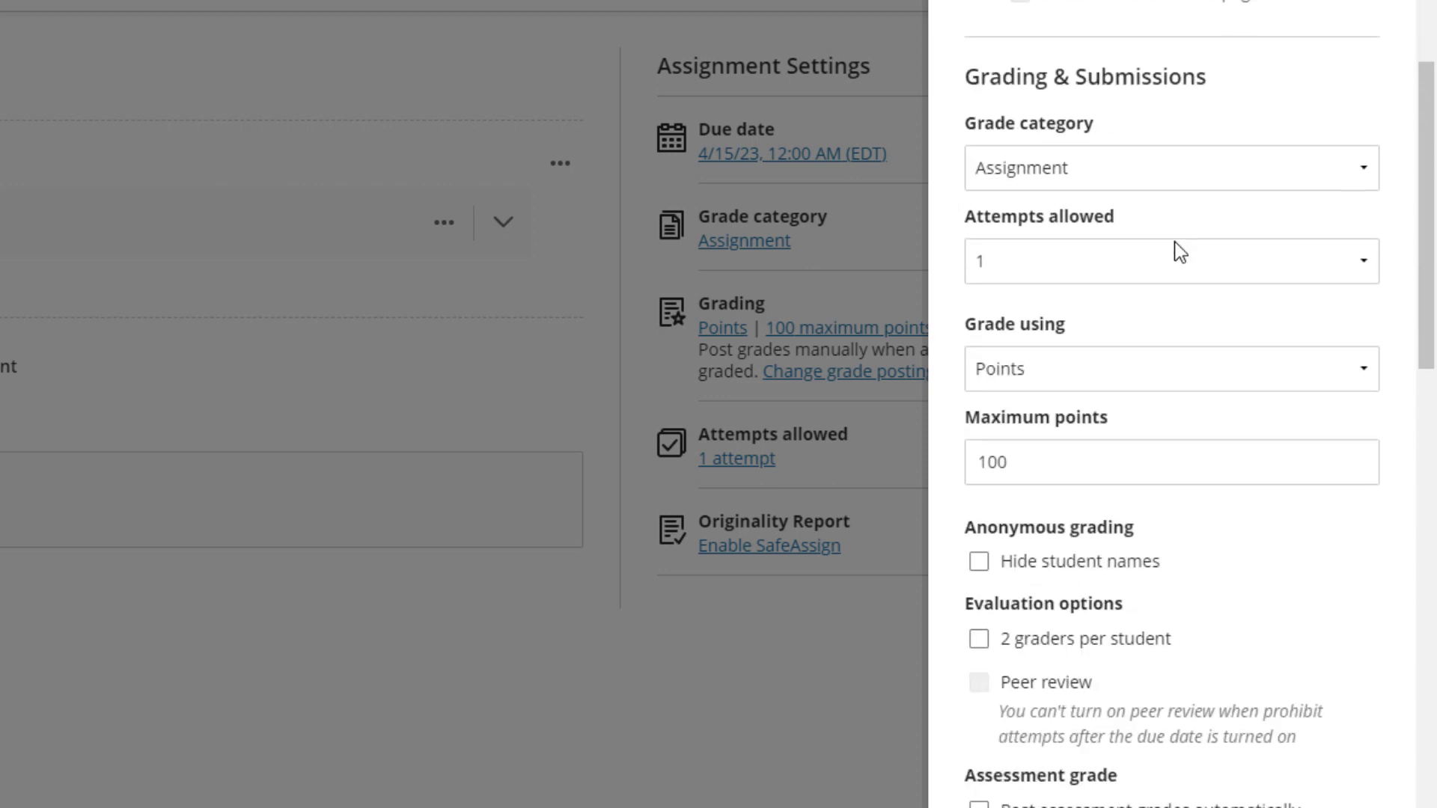
pyautogui.click(1120, 187)
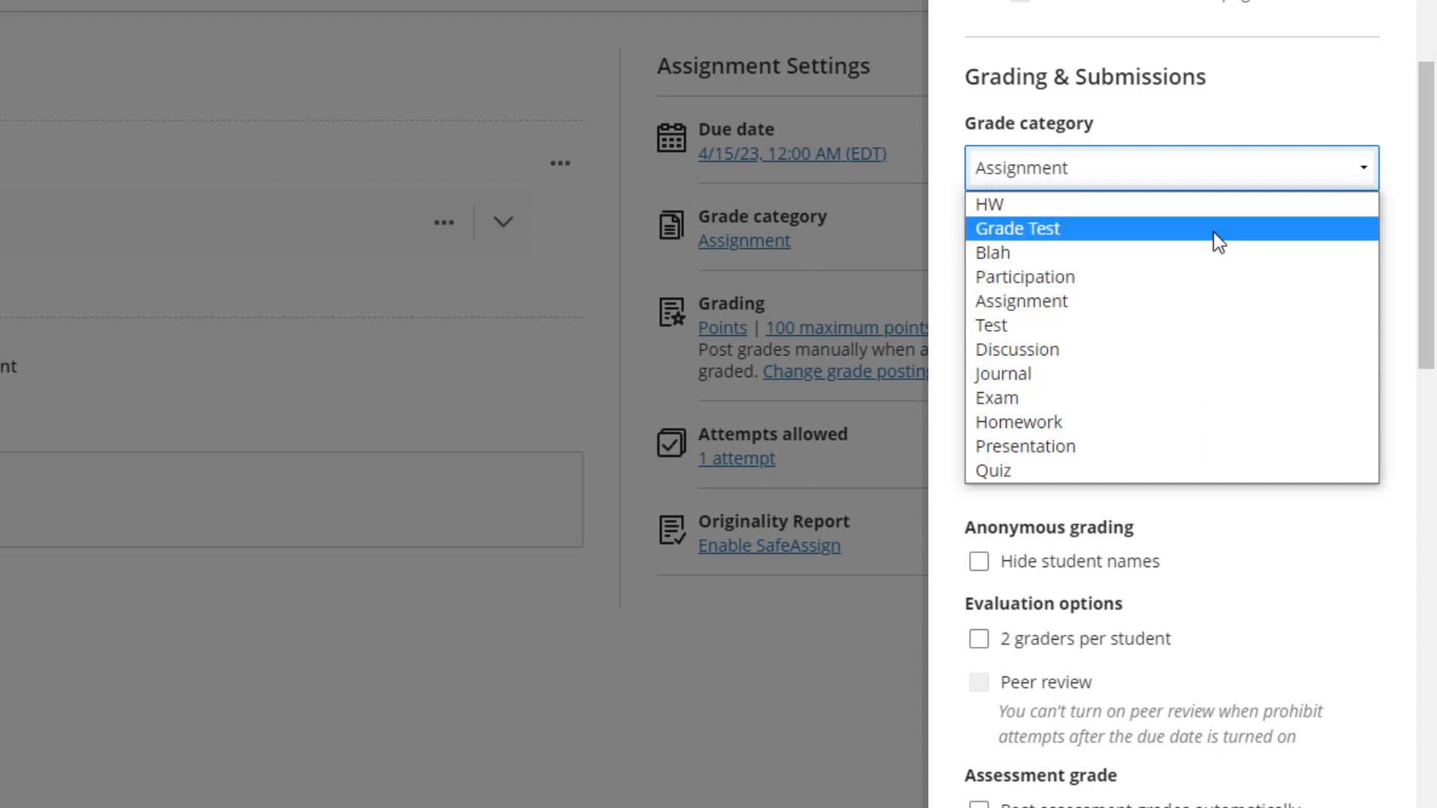
pyautogui.click(1214, 213)
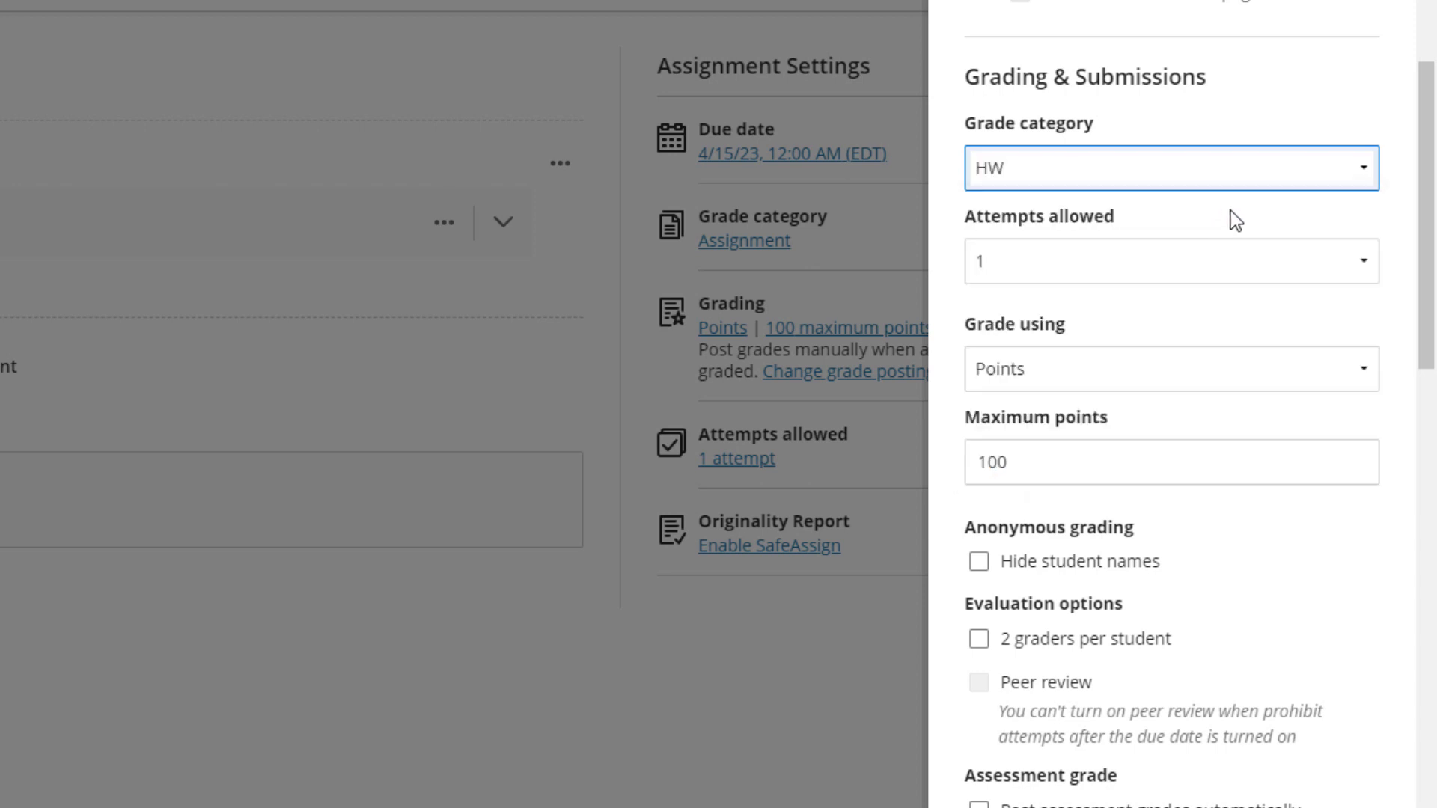
# - Set the number of attempts allowed to Unlimited
pyautogui.click(1241, 251)
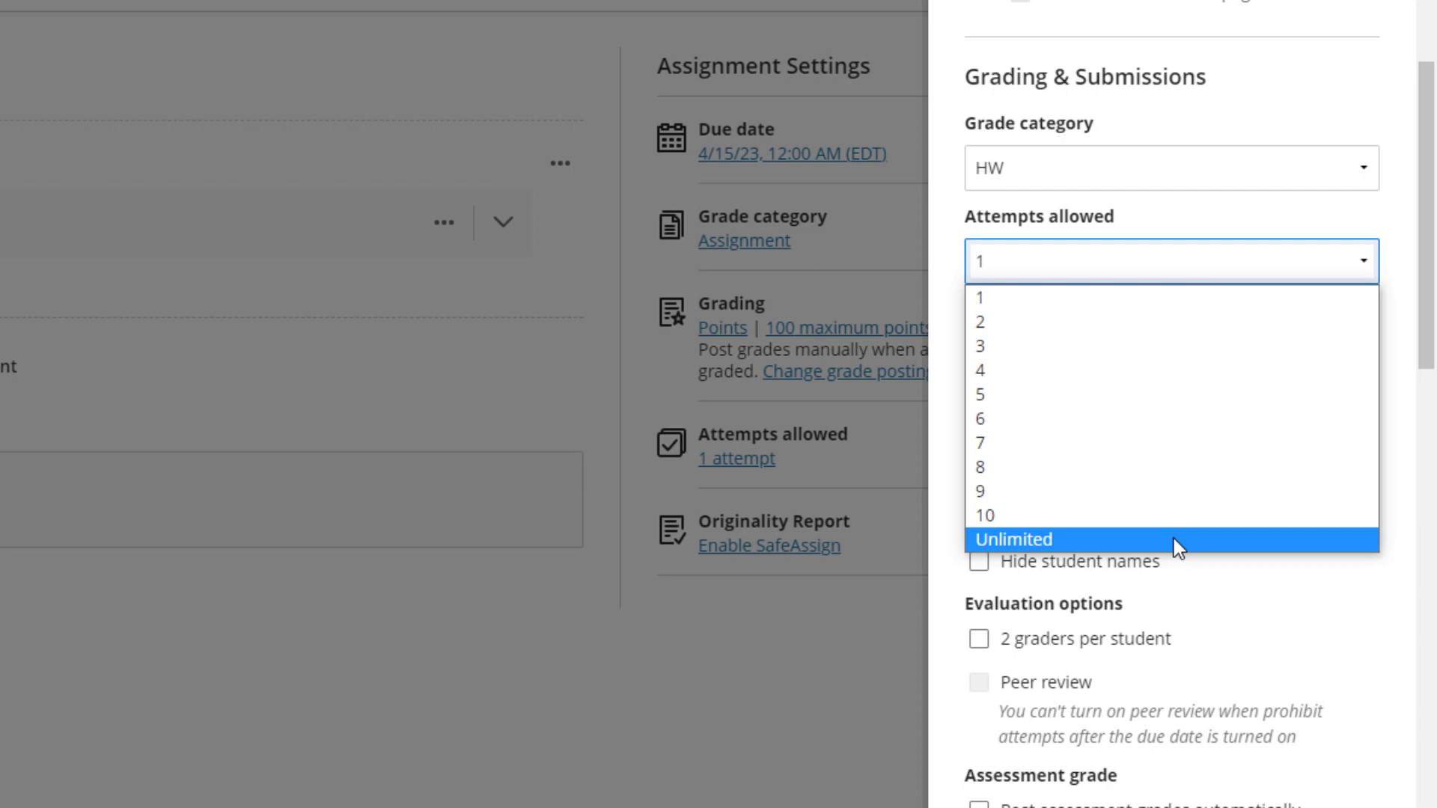
pyautogui.click(1299, 207)
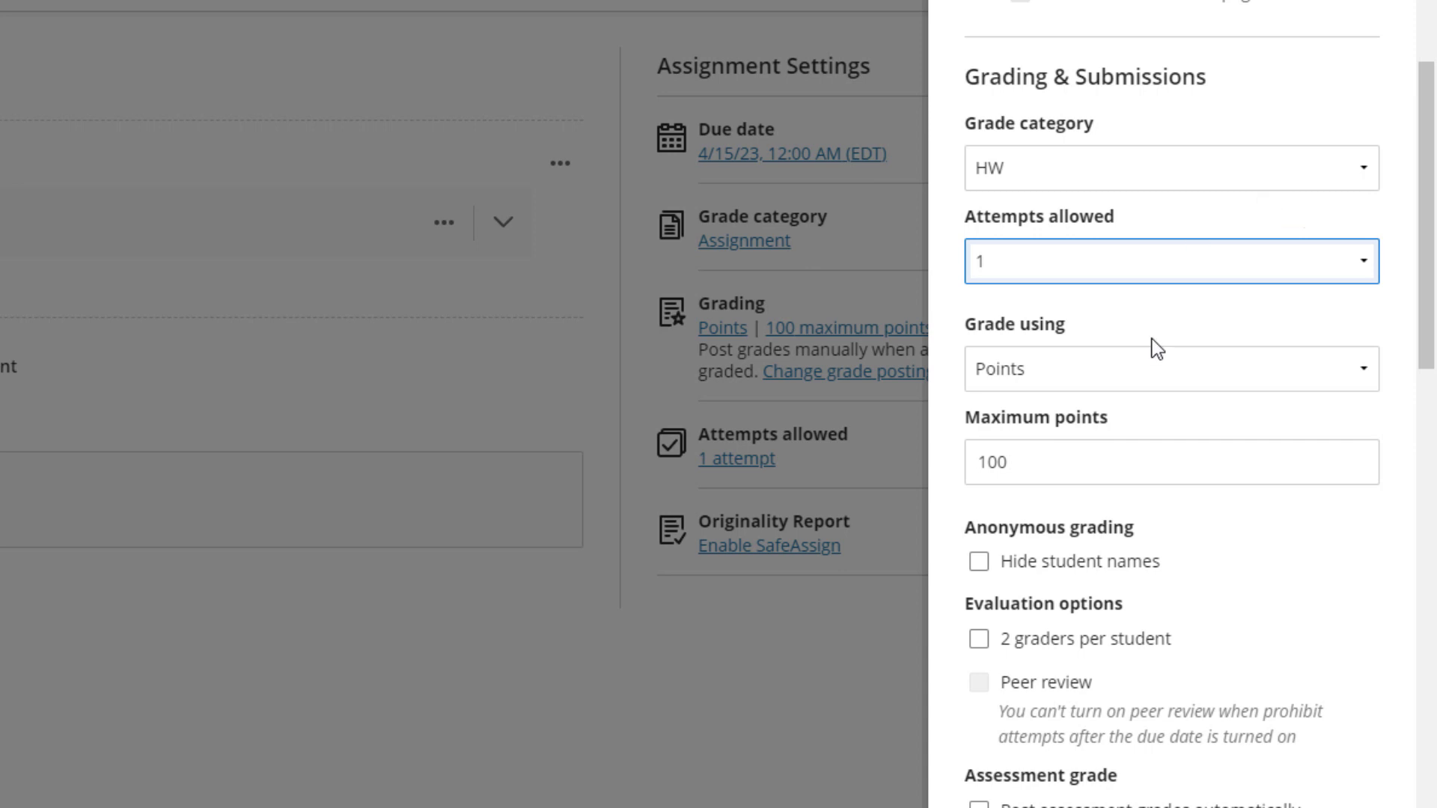
pyautogui.click(1160, 264)
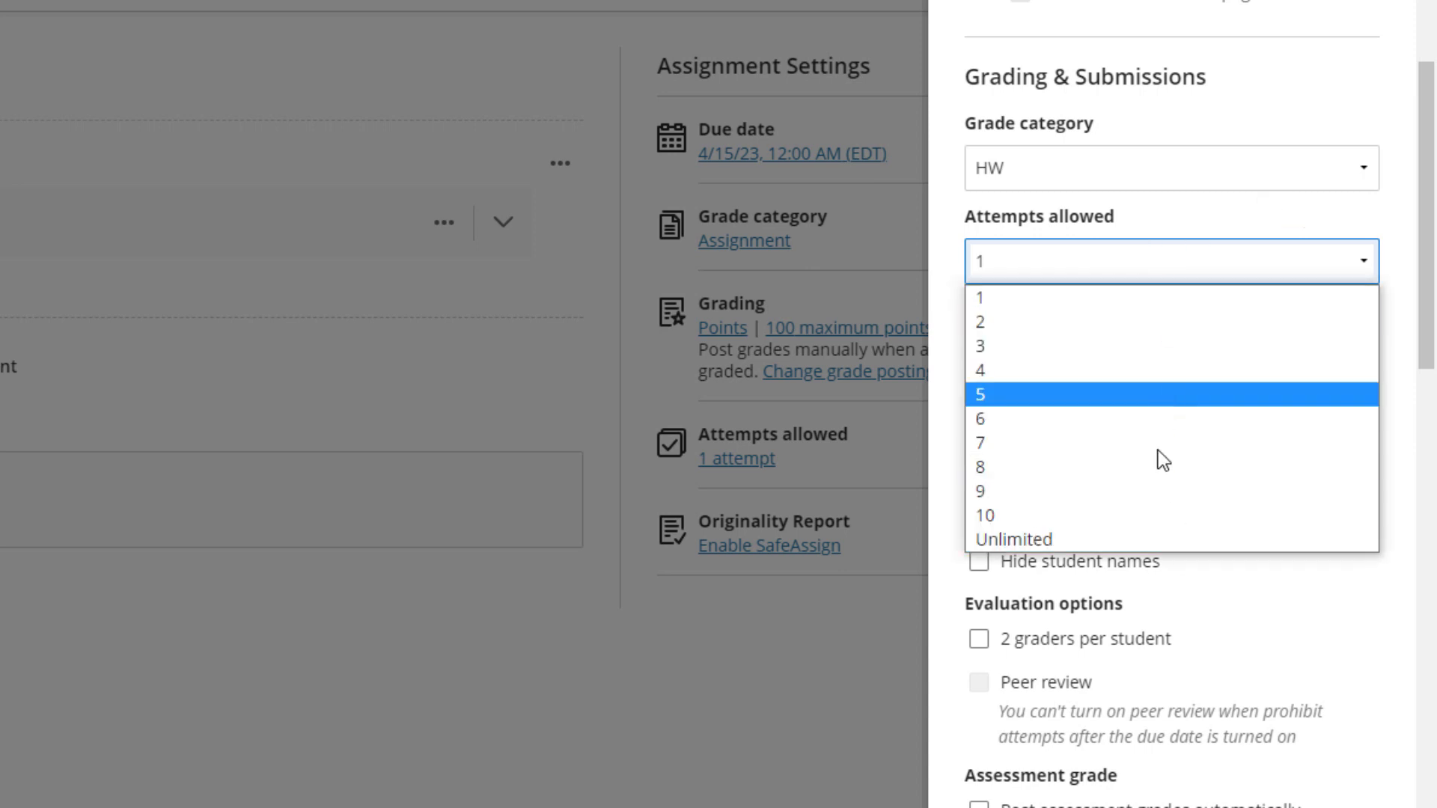
pyautogui.click(1134, 538)
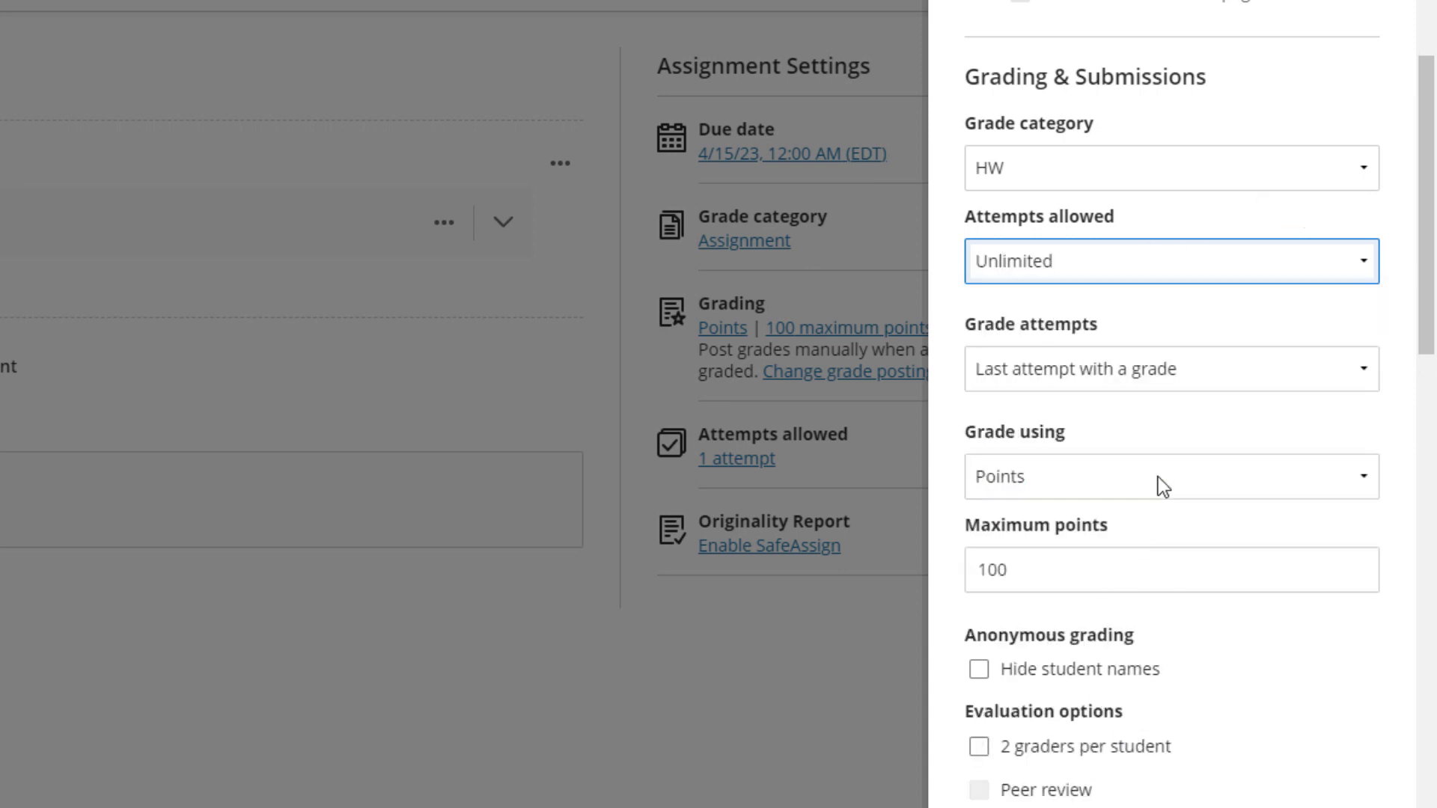
# - Review the available choices for Grade attempts and Grade using without changing either setting
pyautogui.click(1097, 381)
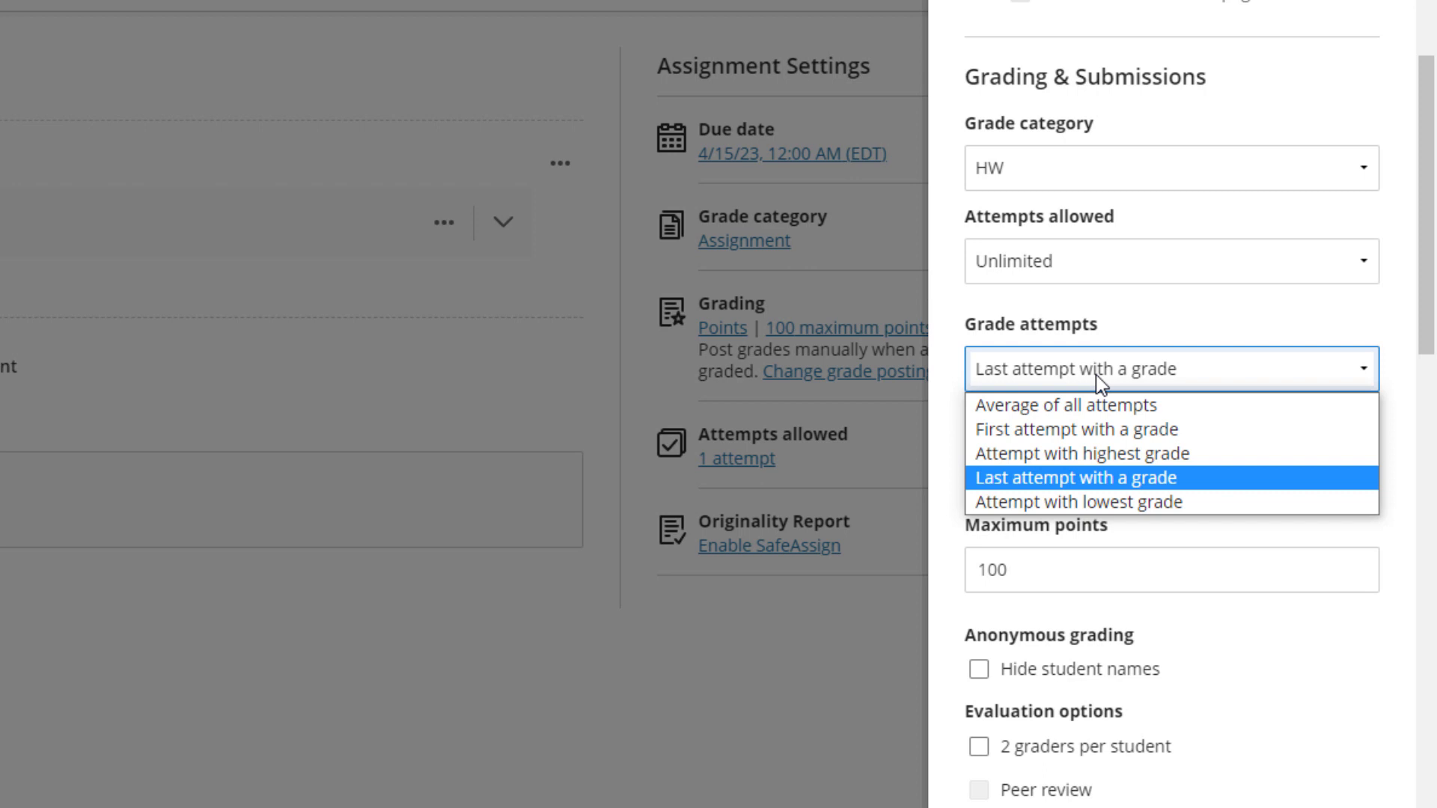
pyautogui.click(1096, 375)
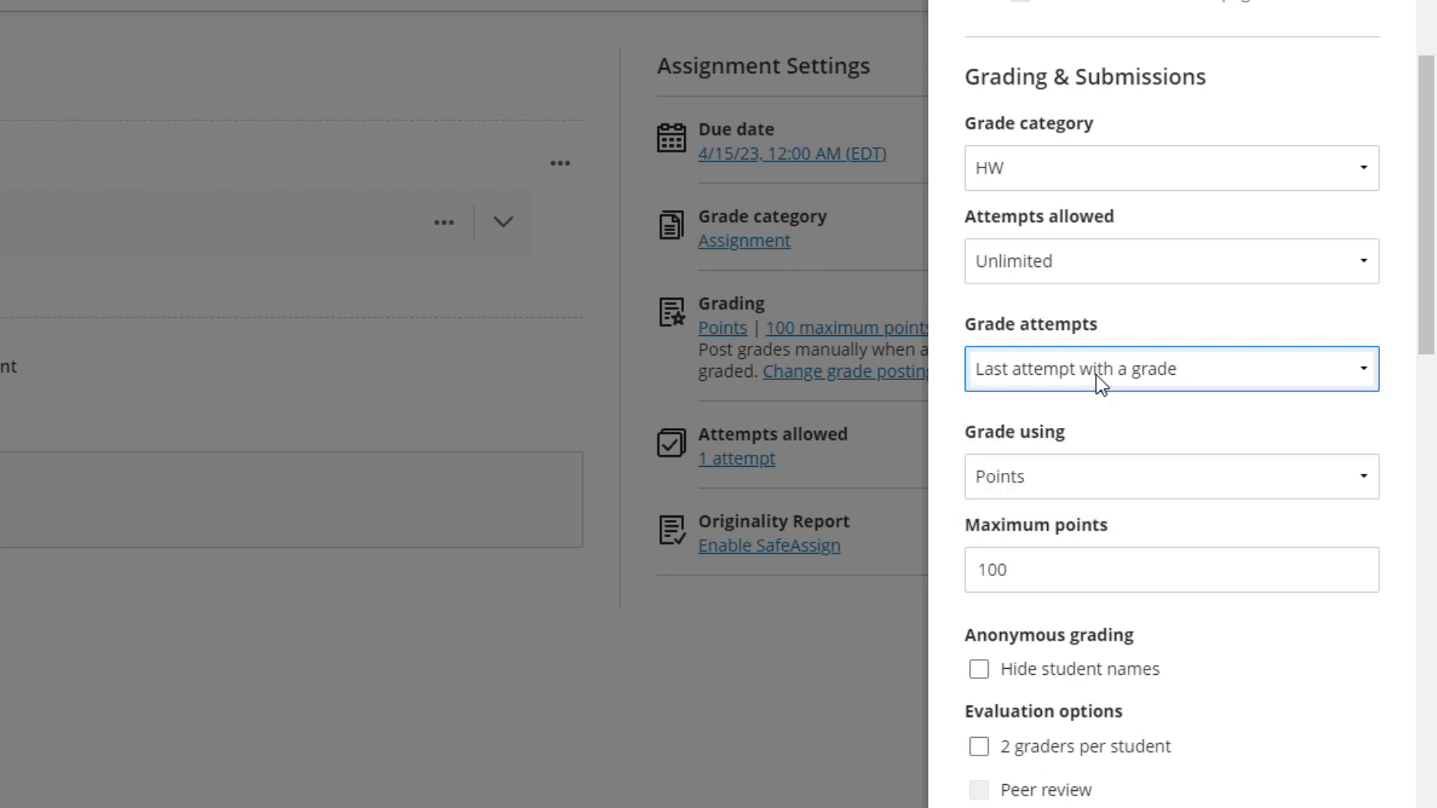
pyautogui.scroll(-2, 1111, 394)
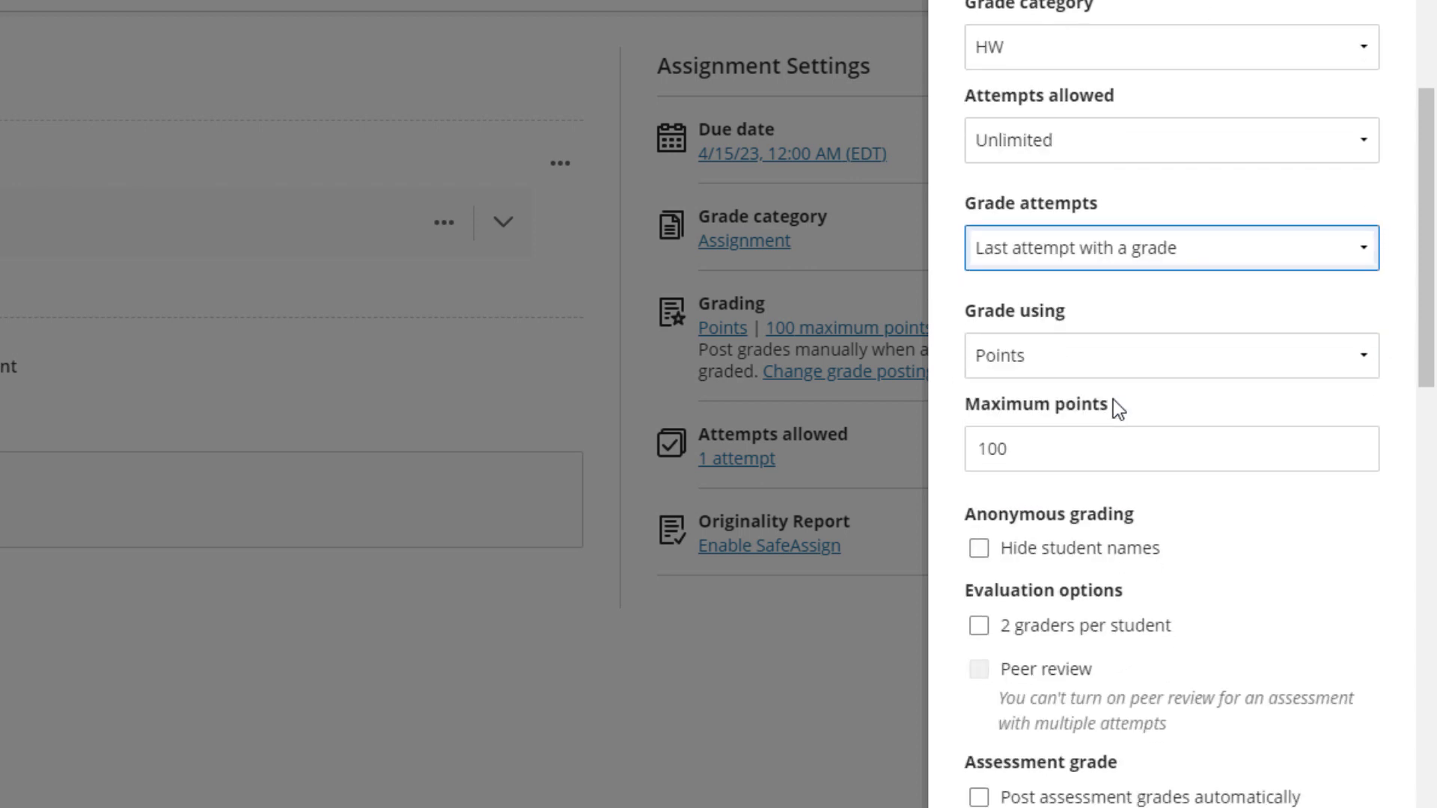
pyautogui.scroll(-2, 1113, 401)
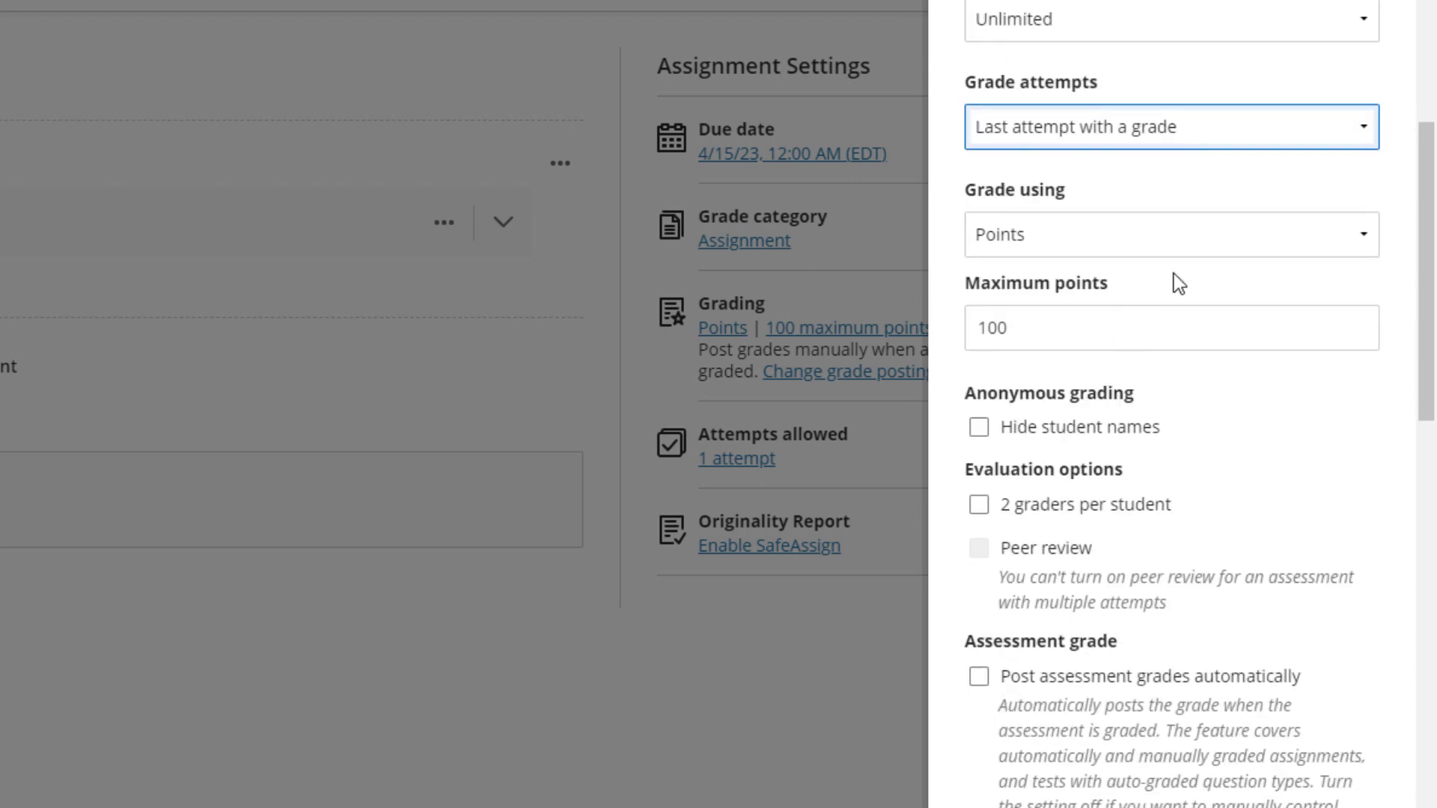
pyautogui.click(1199, 236)
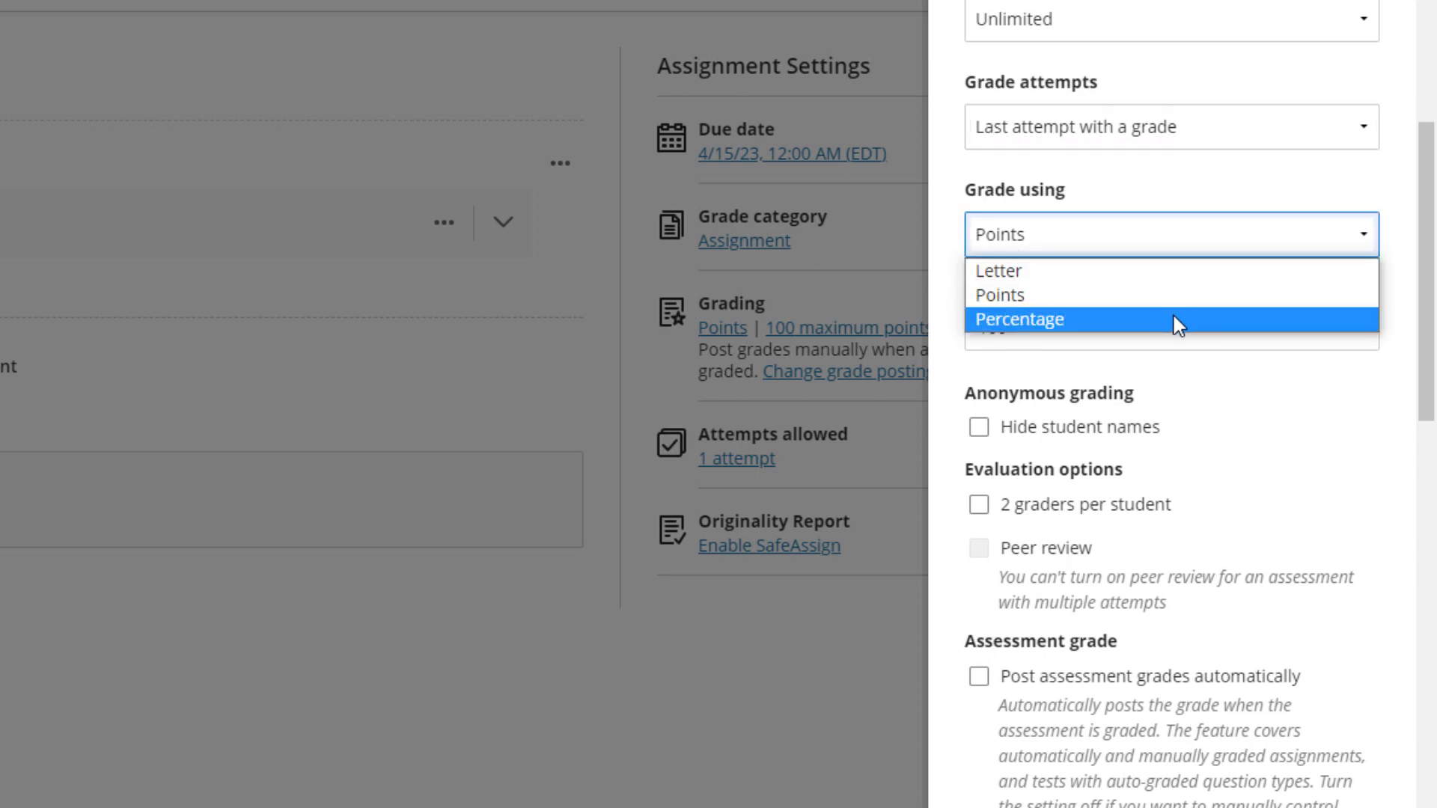
pyautogui.click(1276, 402)
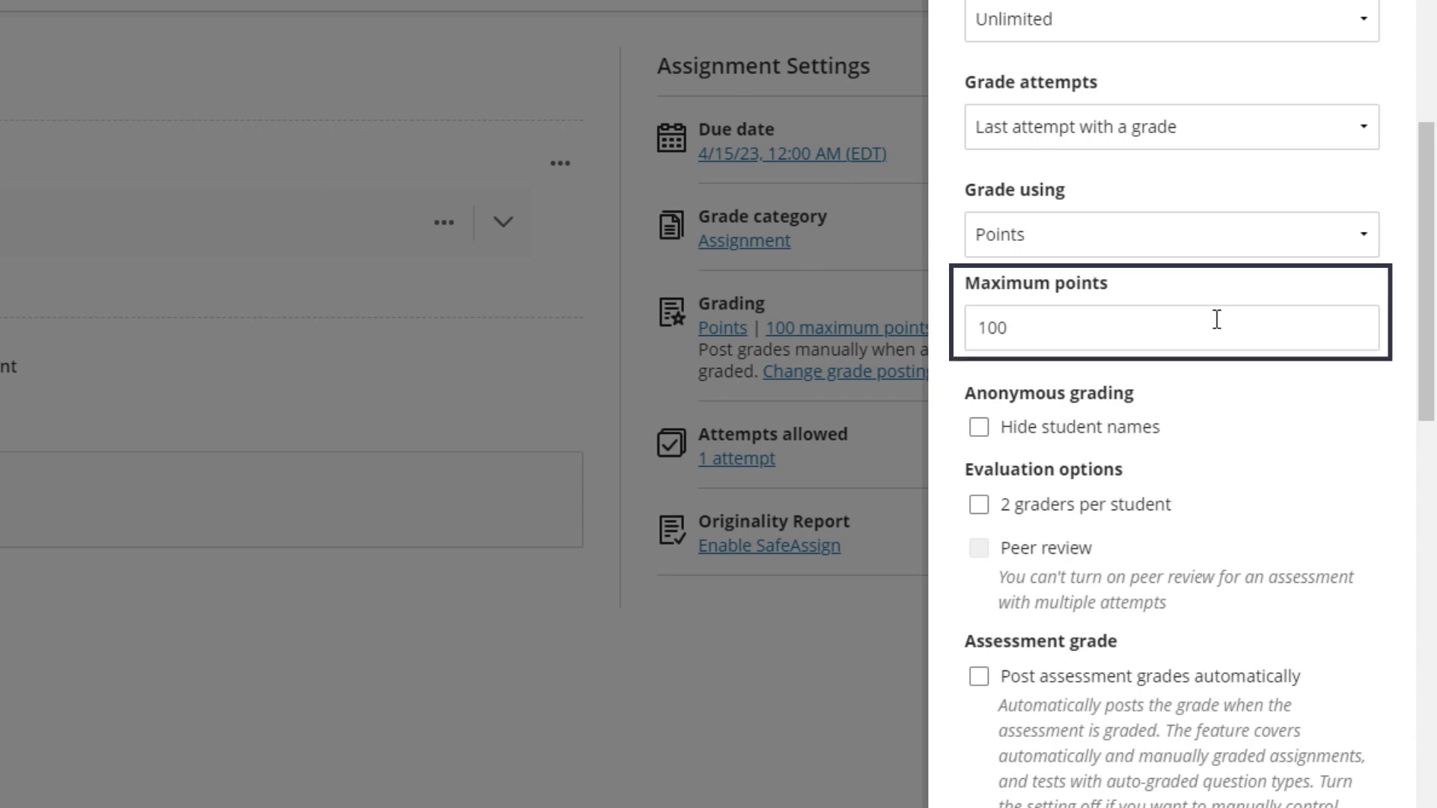
# - Examine the maximum points, anonymous grading, evaluation and assessment grade settings of the assignment
pyautogui.doubleClick(1180, 327)
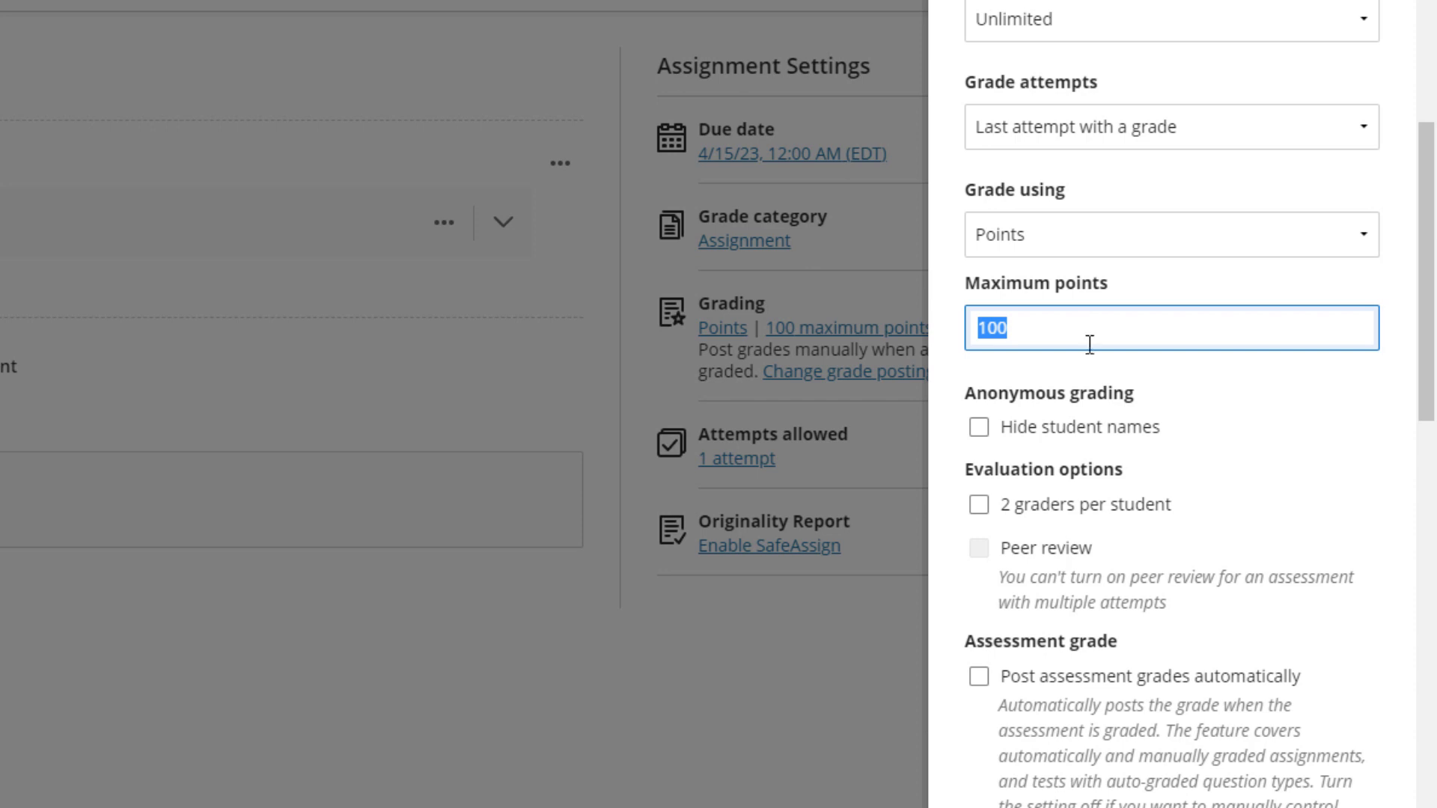
pyautogui.scroll(-3, 1197, 352)
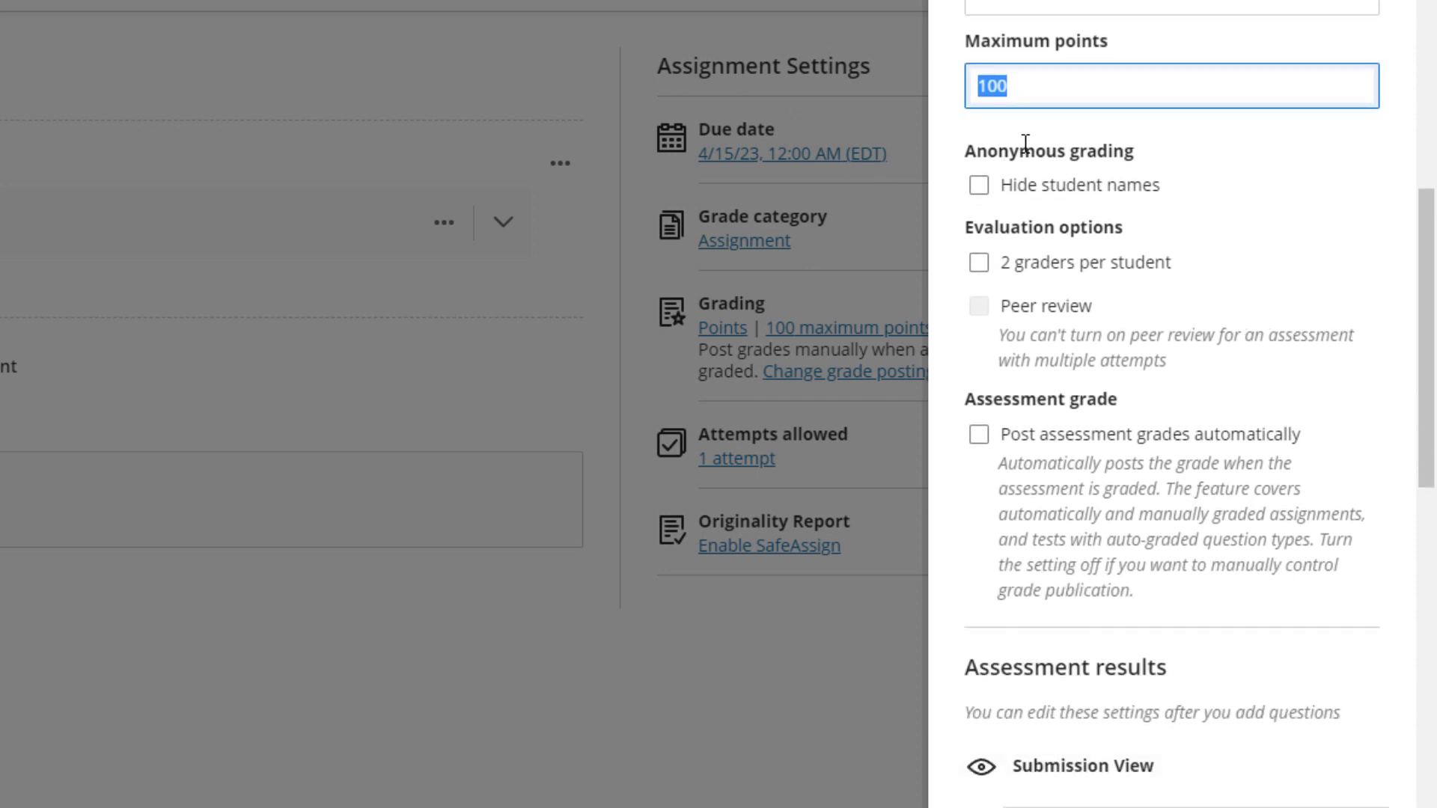
pyautogui.click(1016, 185)
pyautogui.scroll(-2, 1350, 143)
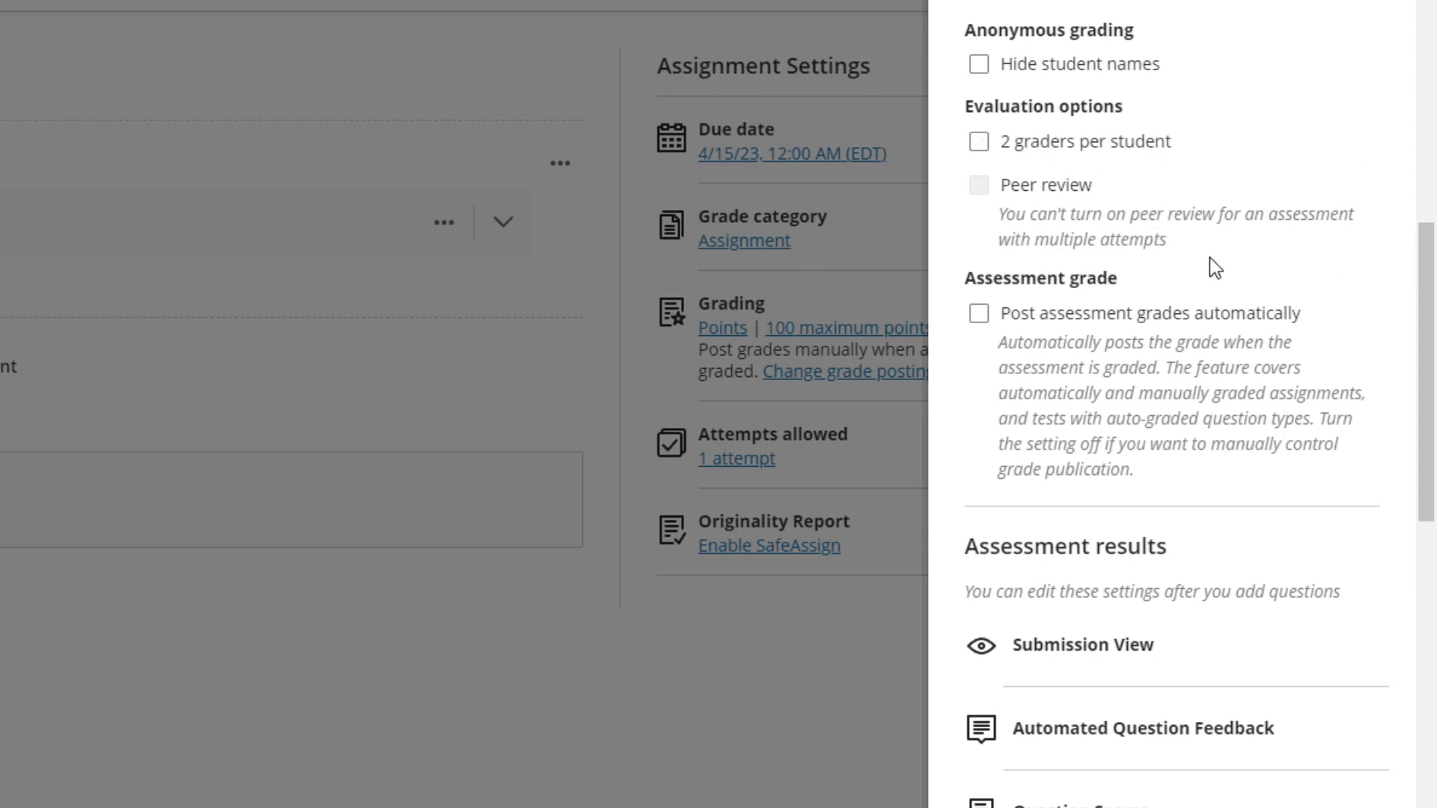
pyautogui.scroll(-4, 1323, 163)
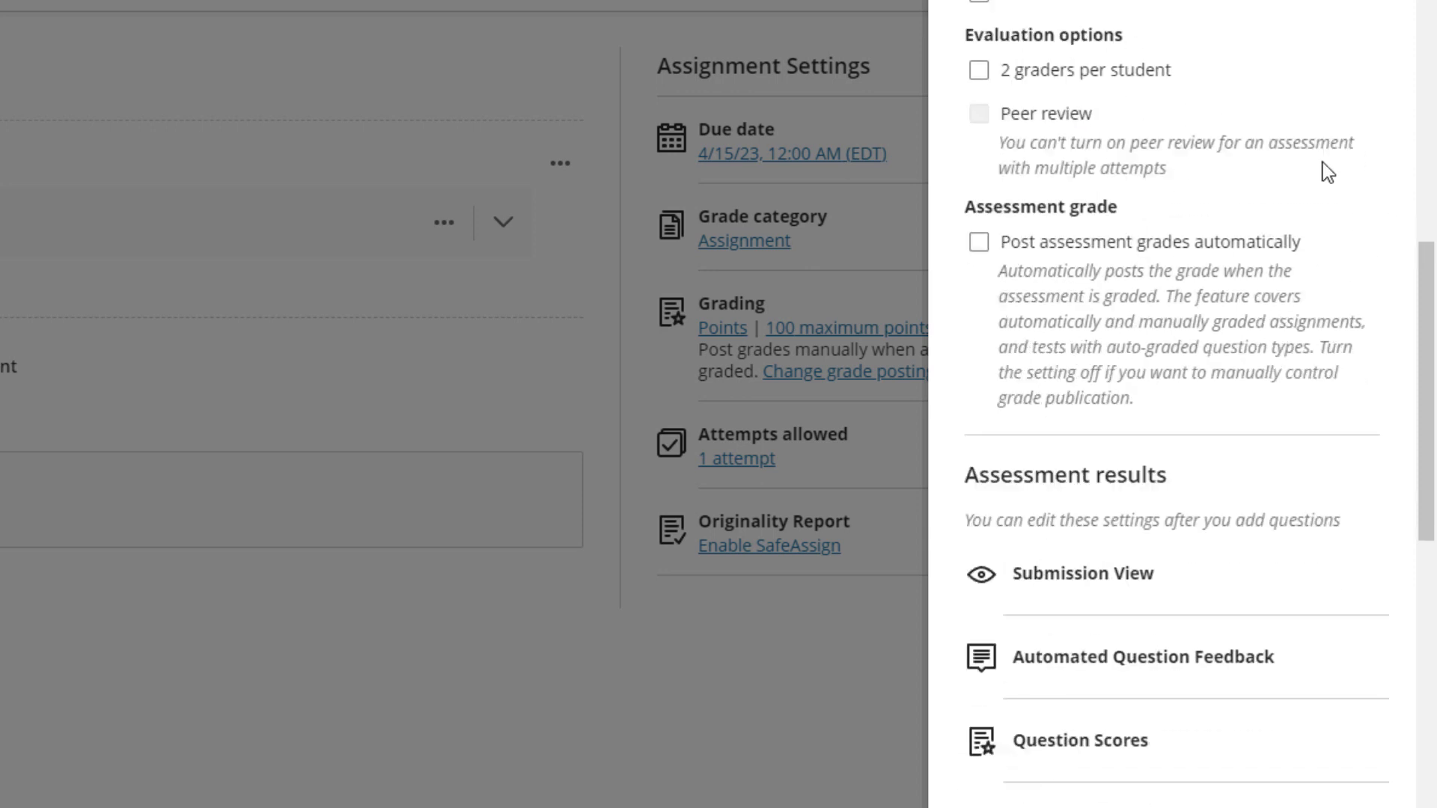
# - Turn automatic posting of assessment grades on and back off
pyautogui.click(979, 71)
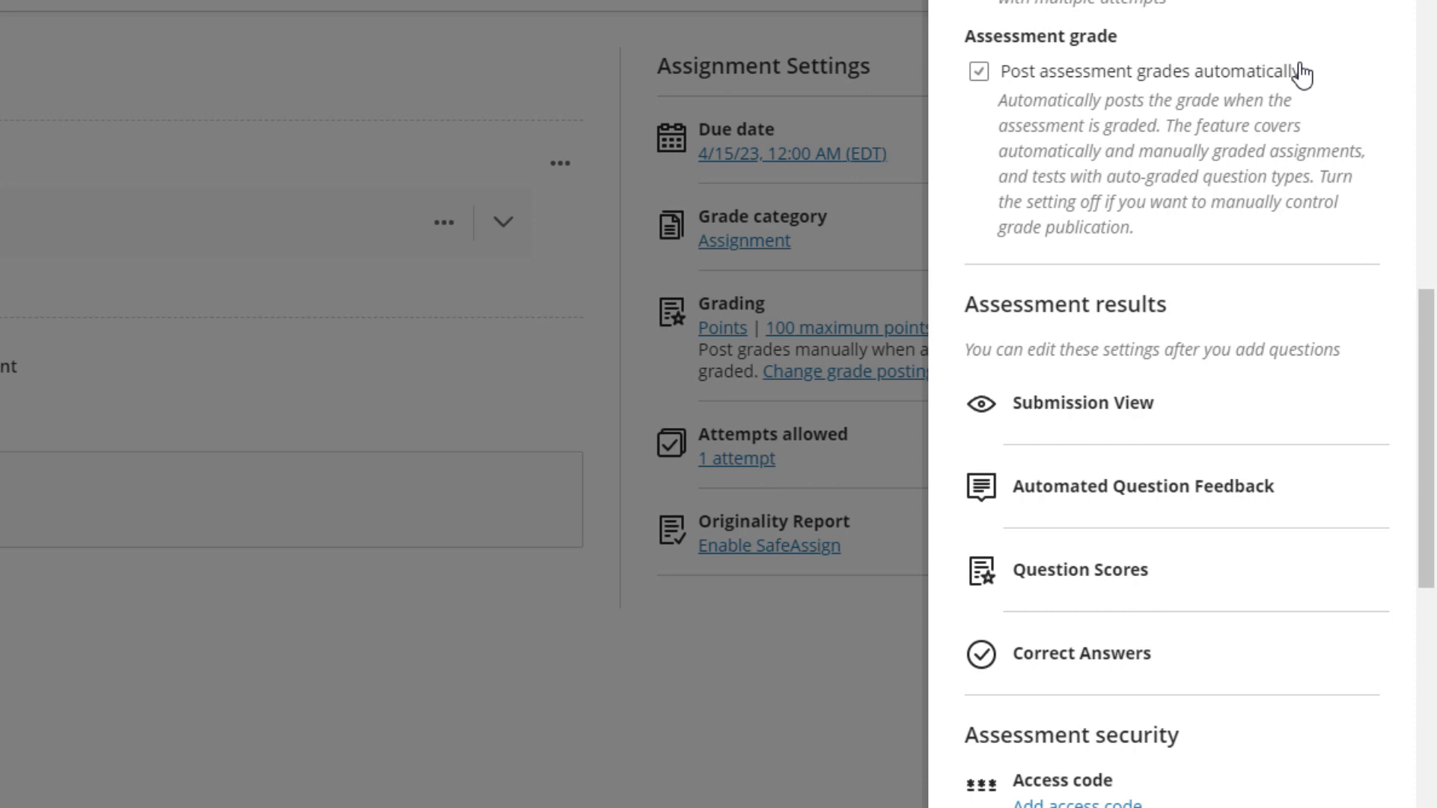
pyautogui.click(1302, 73)
pyautogui.click(1255, 75)
# - Enable SafeAssign for the assignment, exclude submissions from the institutional and Global Reference Databases, and save the originality report options
pyautogui.scroll(-3, 1306, 105)
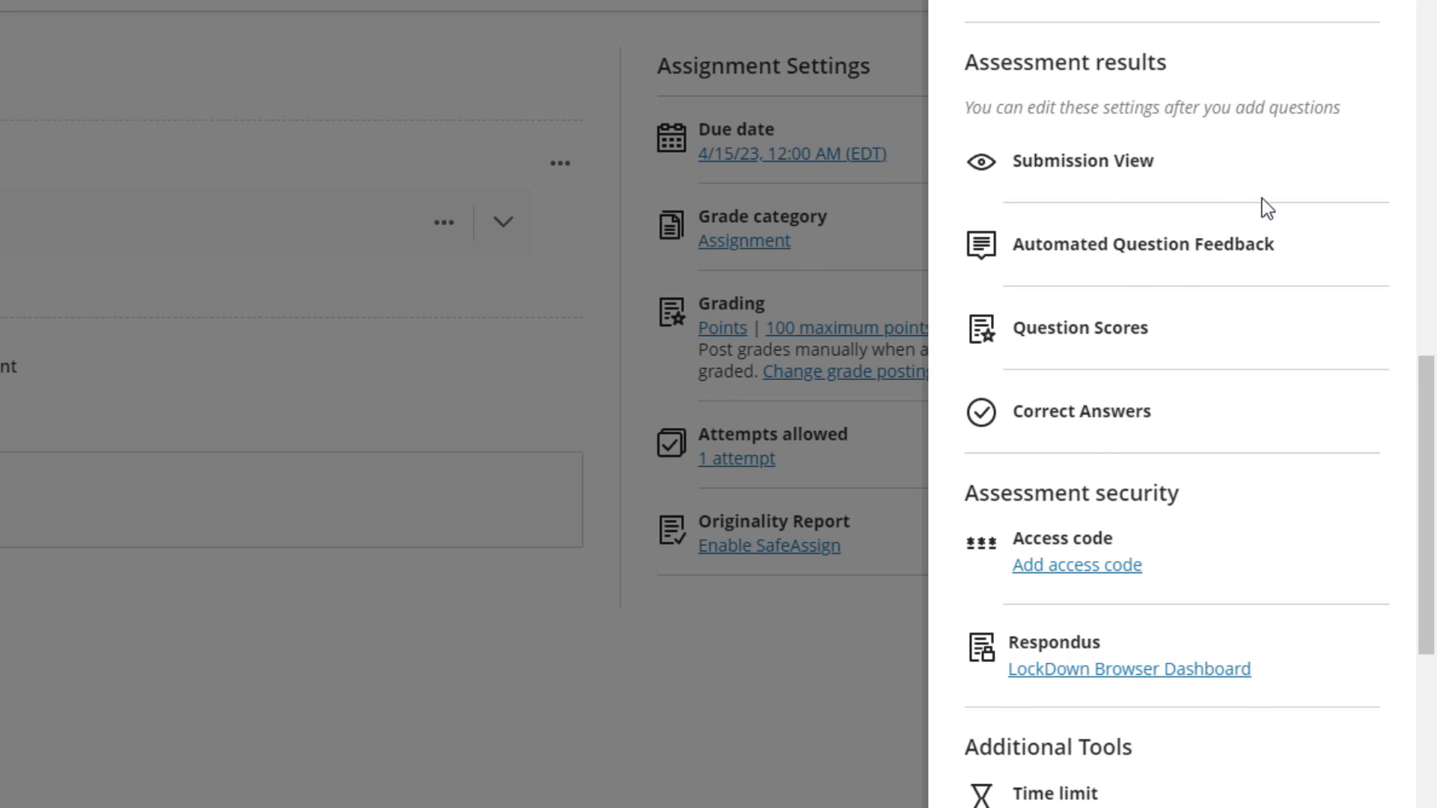
pyautogui.scroll(-3, 1261, 202)
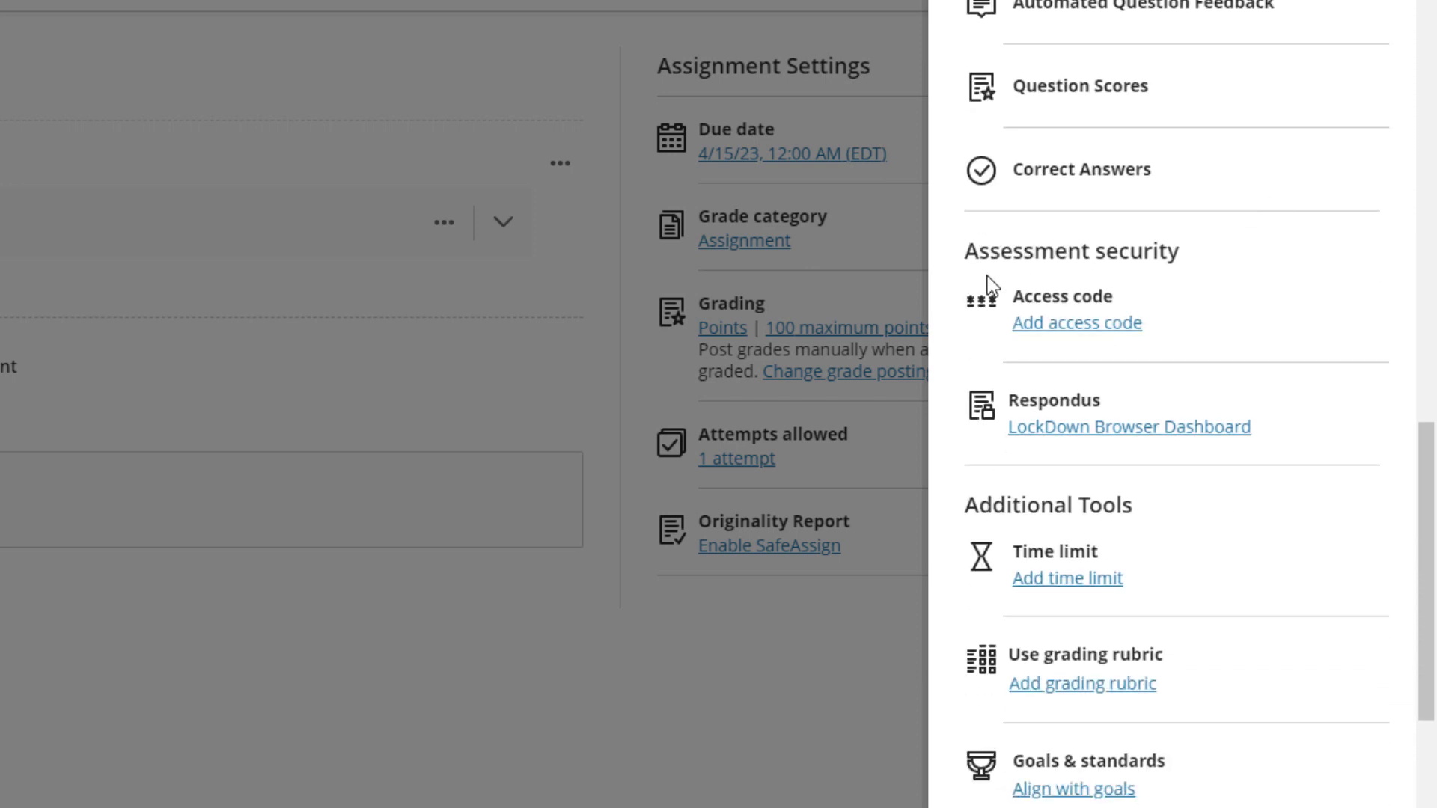
pyautogui.scroll(-2, 1145, 320)
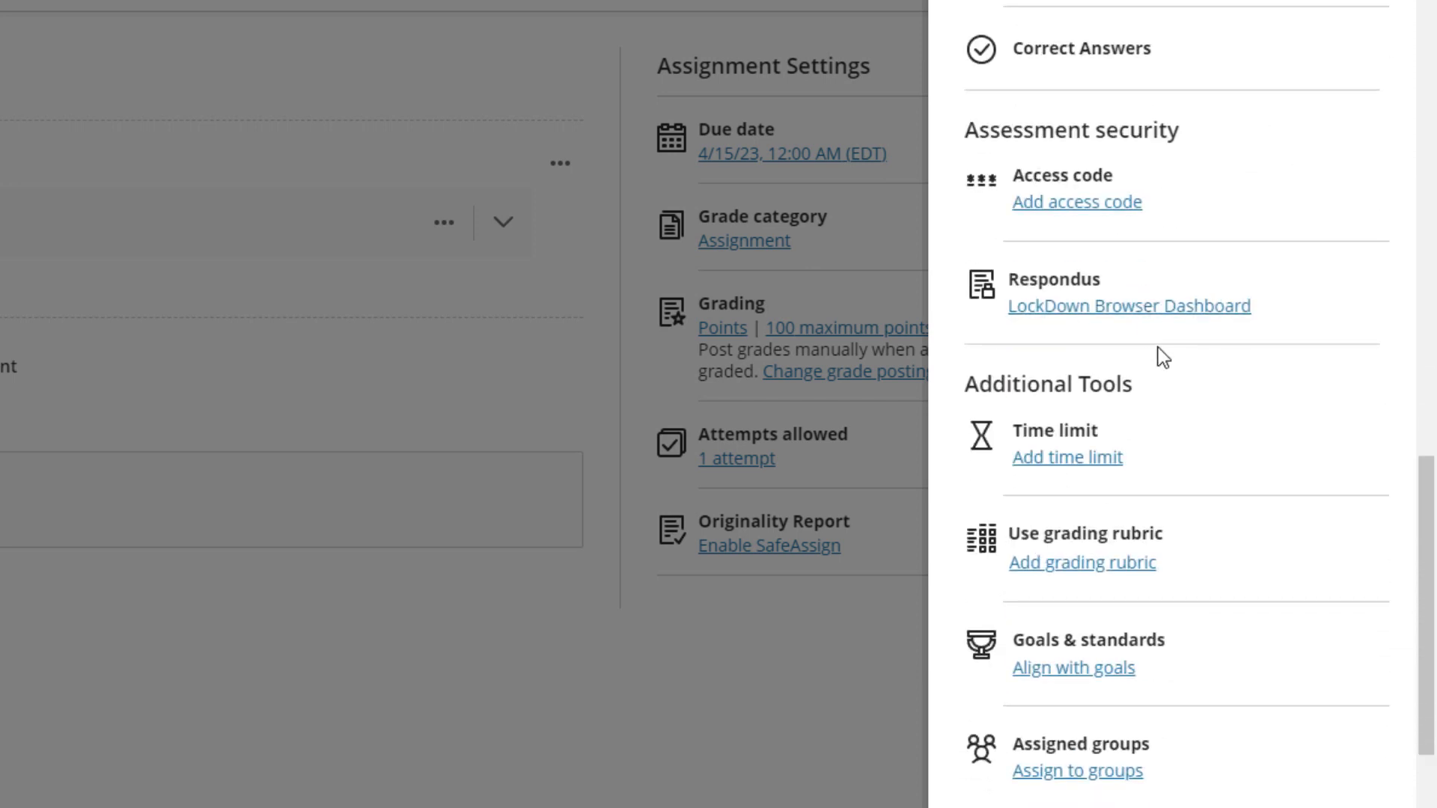
pyautogui.scroll(-2, 1160, 357)
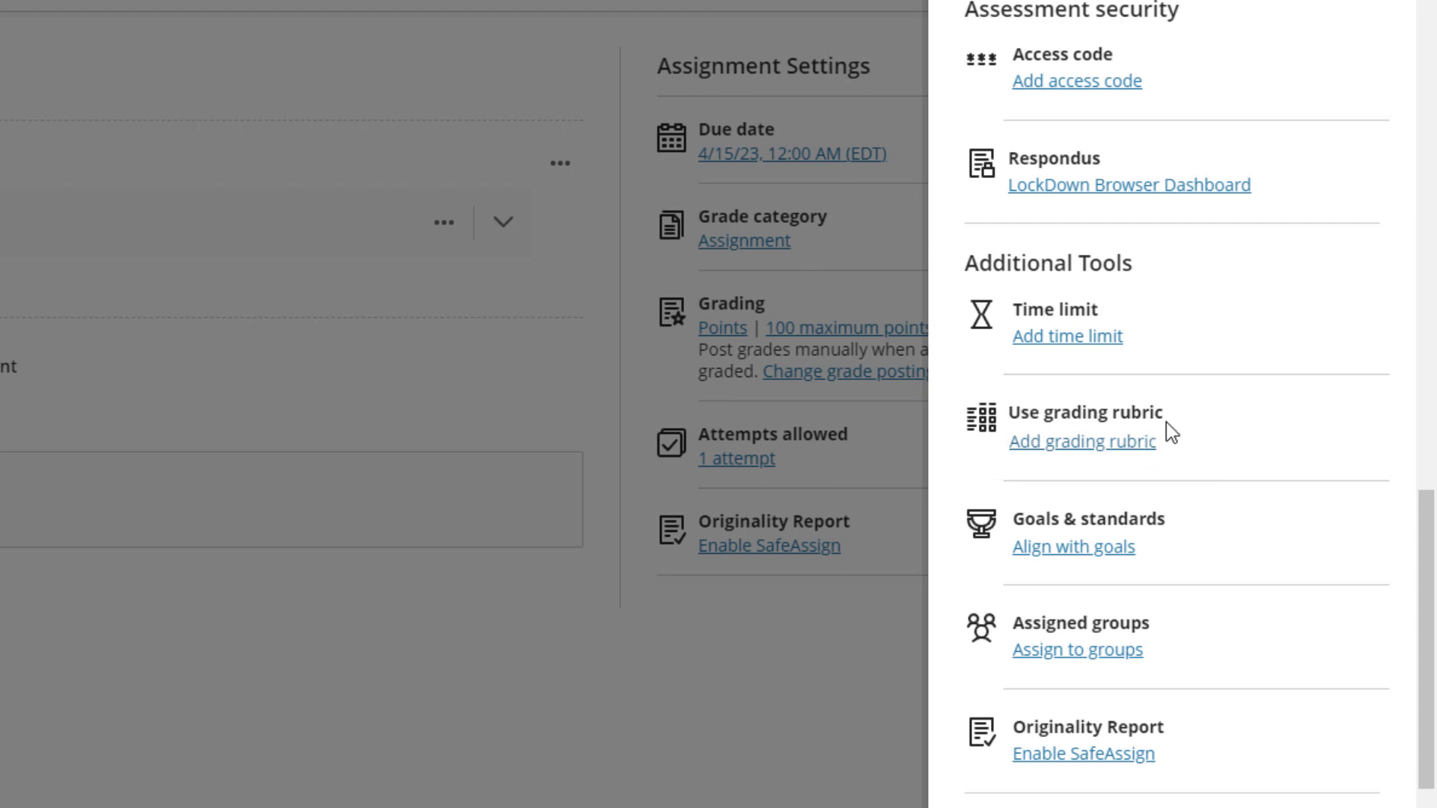
pyautogui.scroll(-4, 1180, 432)
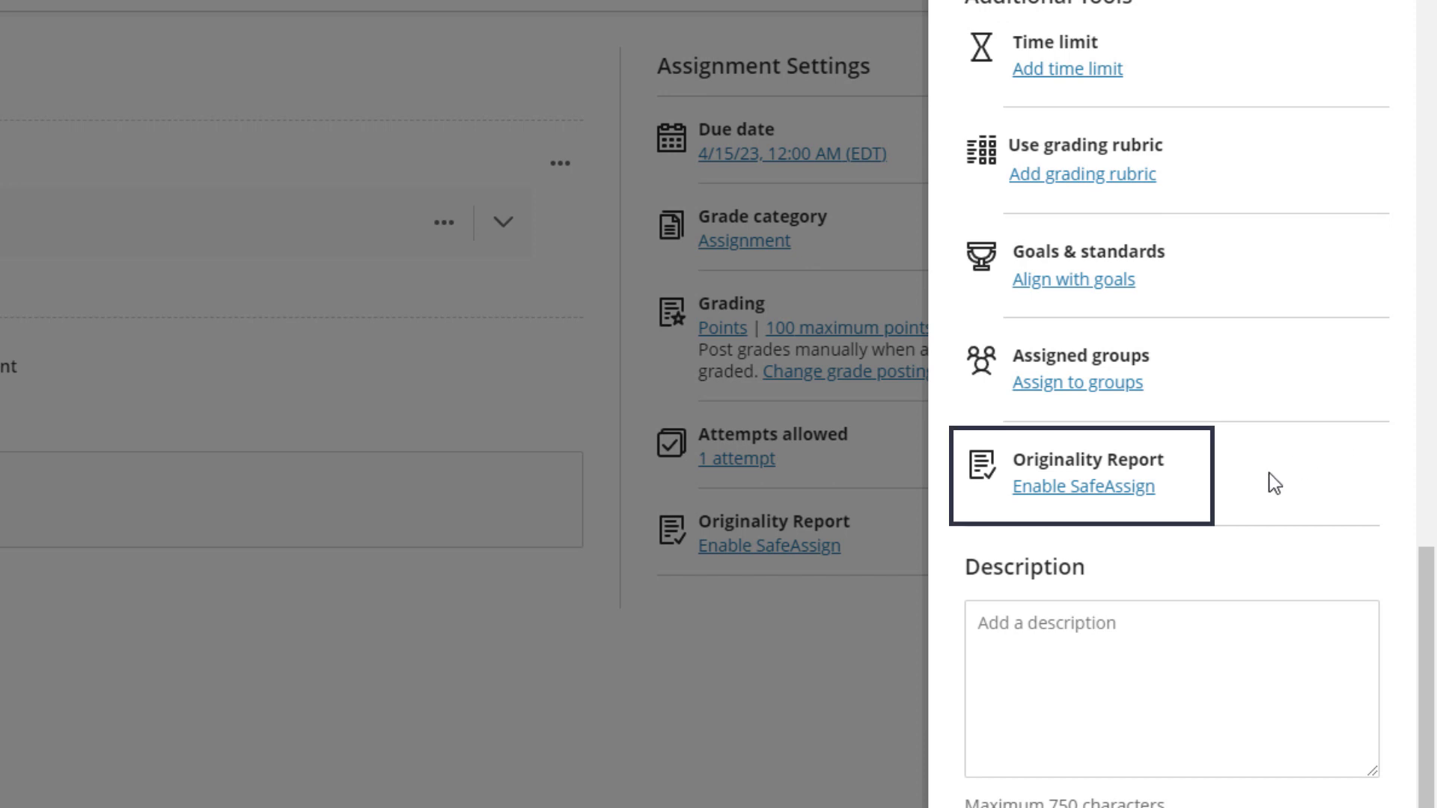
pyautogui.click(1080, 496)
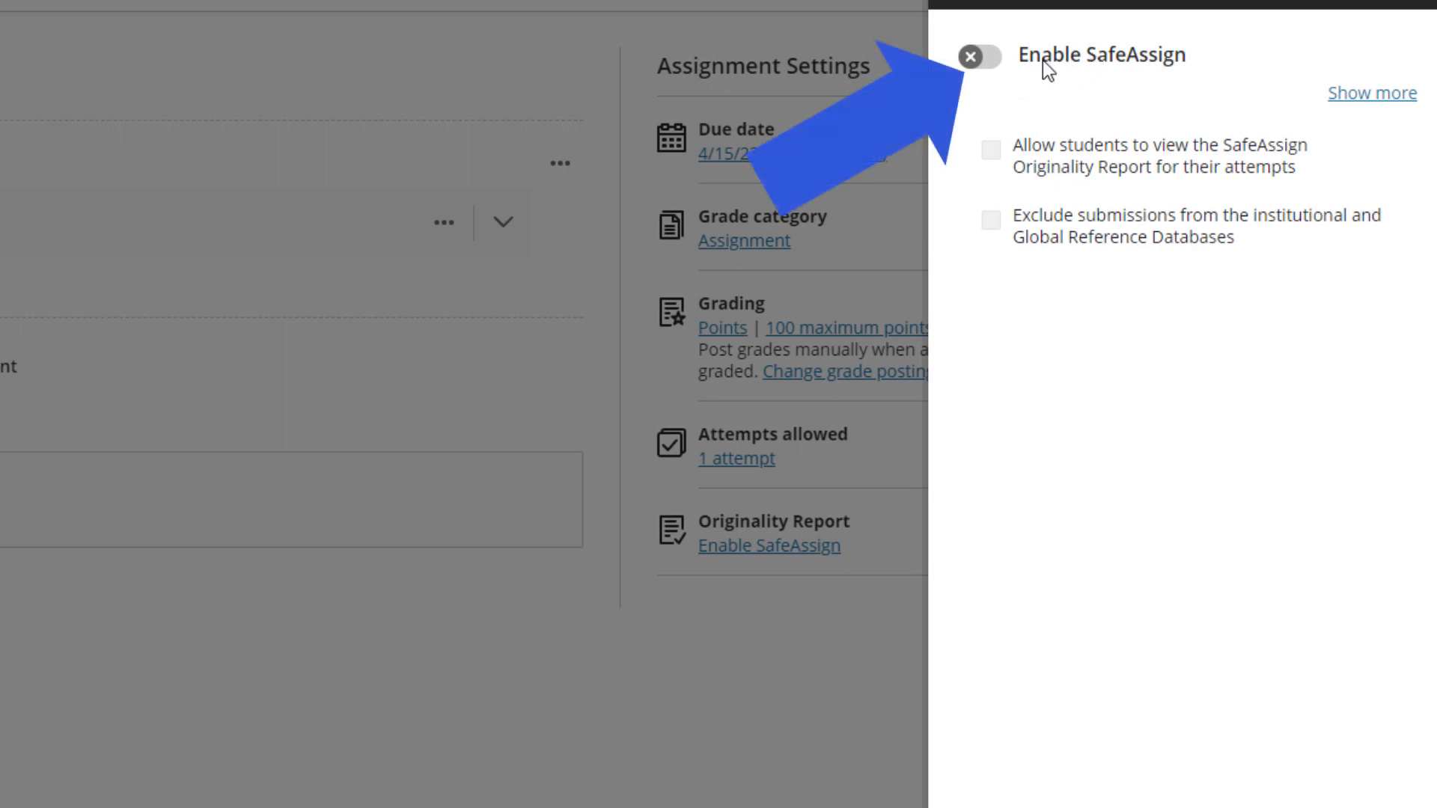
pyautogui.click(983, 66)
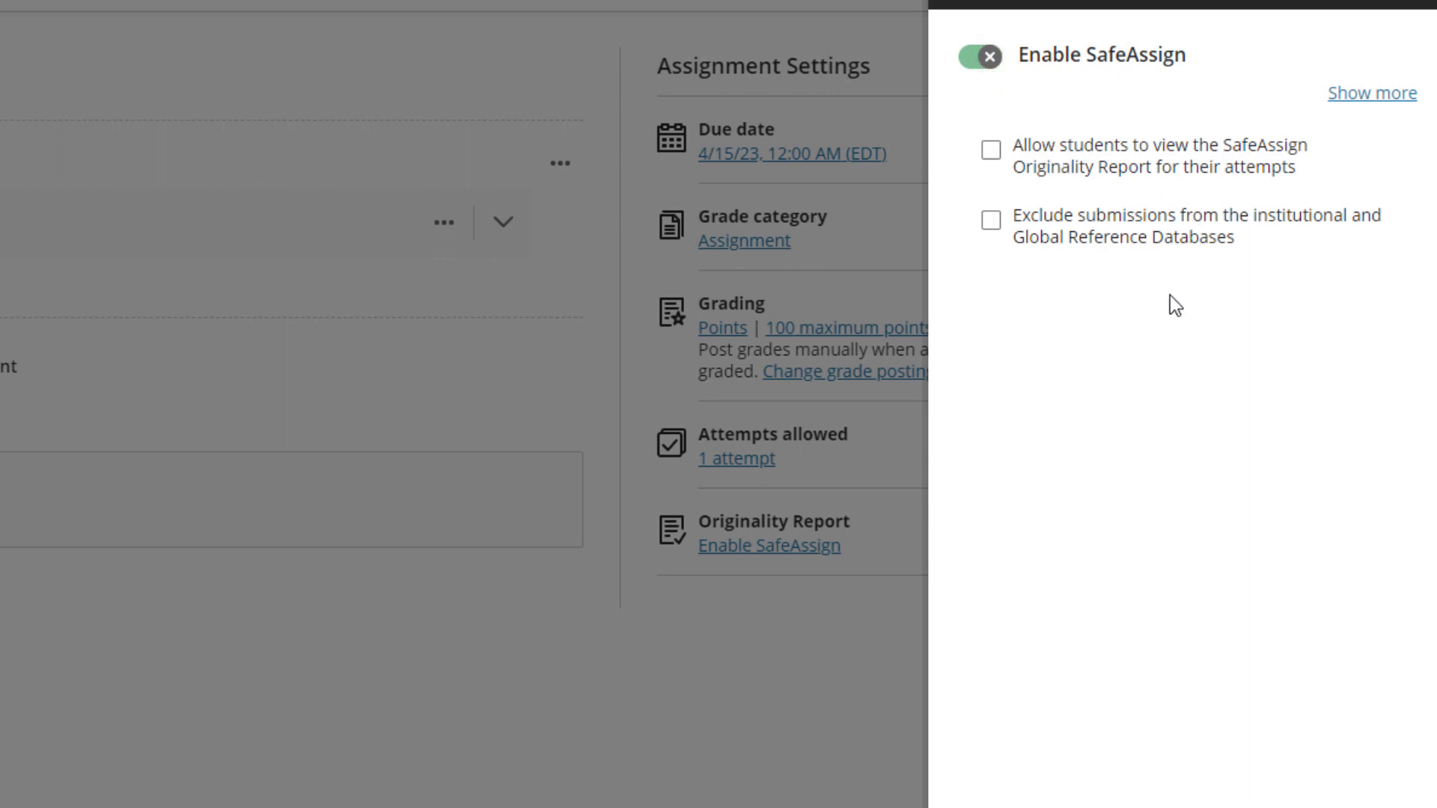
pyautogui.press('Tab')
pyautogui.click(1217, 238)
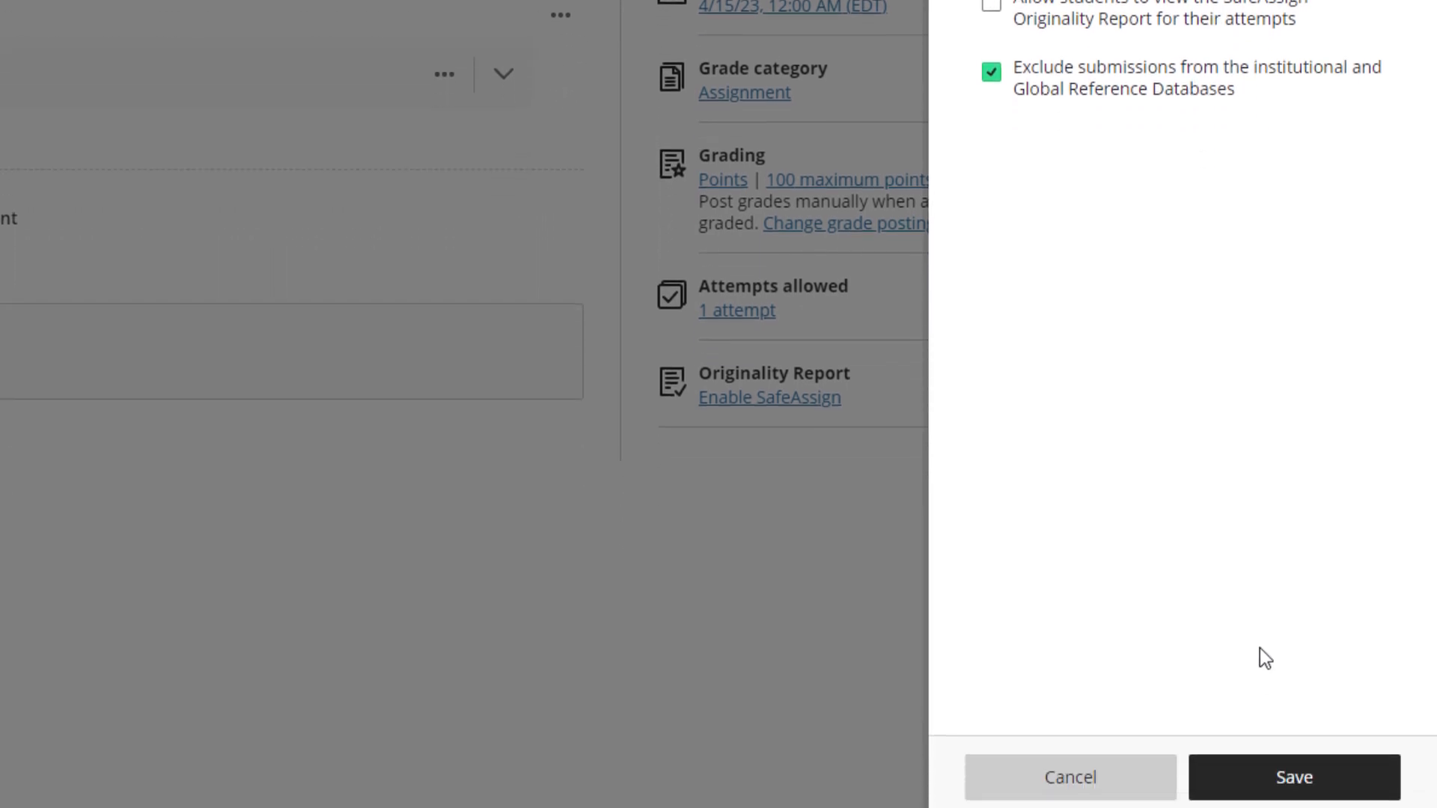
pyautogui.click(1306, 764)
# - Save the assignment settings and make the assignment visible to students
pyautogui.scroll(-10, 1345, 321)
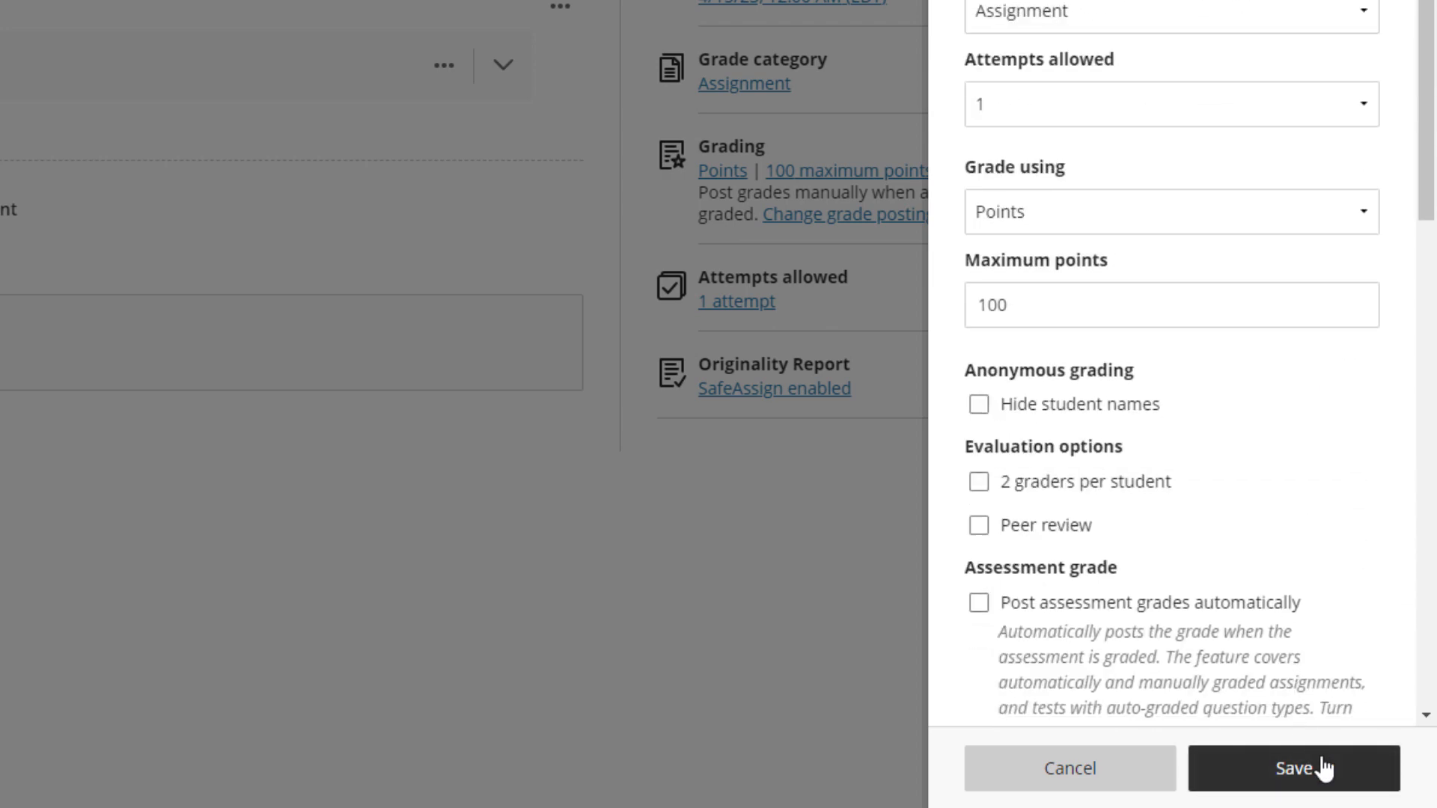
pyautogui.click(1333, 767)
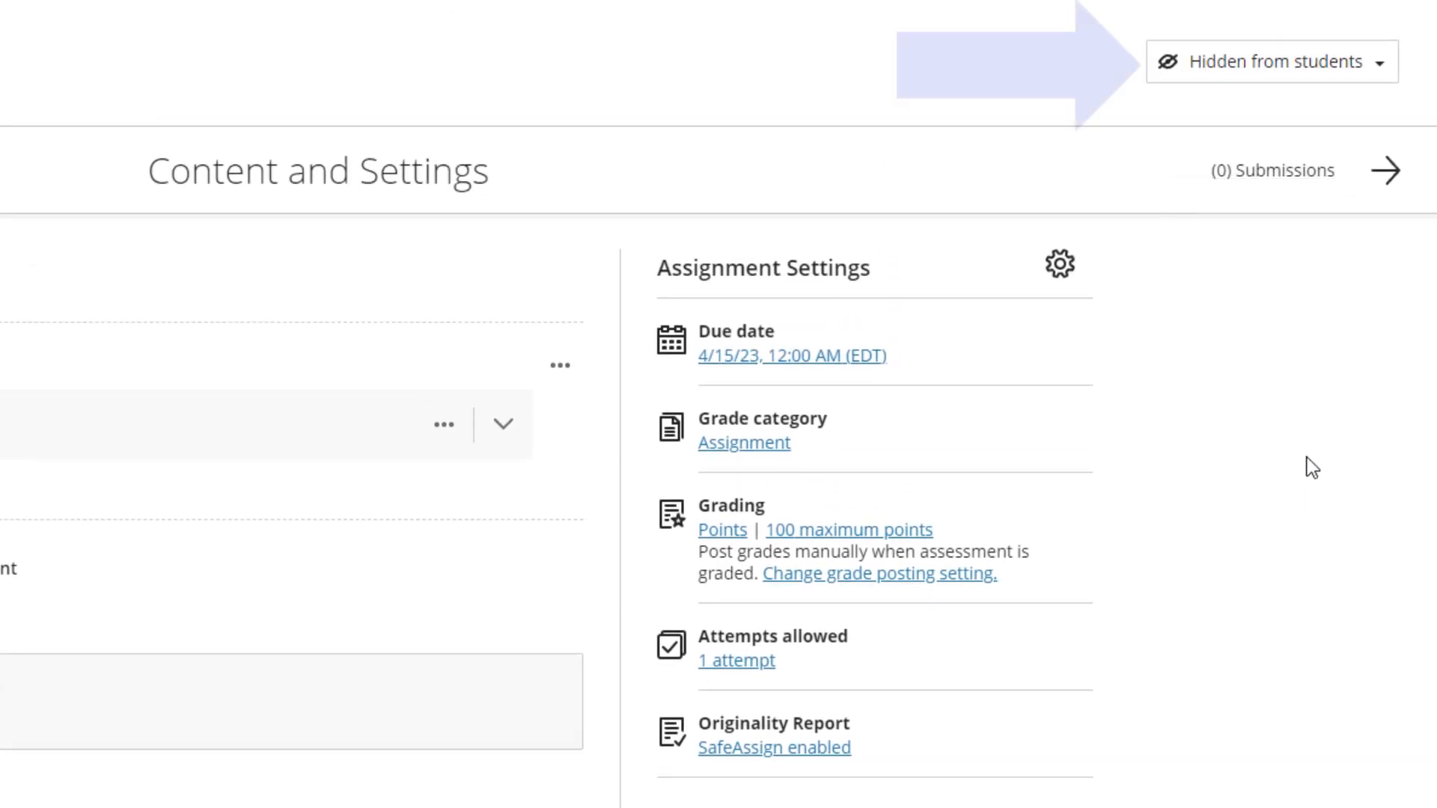
pyautogui.click(1379, 75)
pyautogui.click(1356, 113)
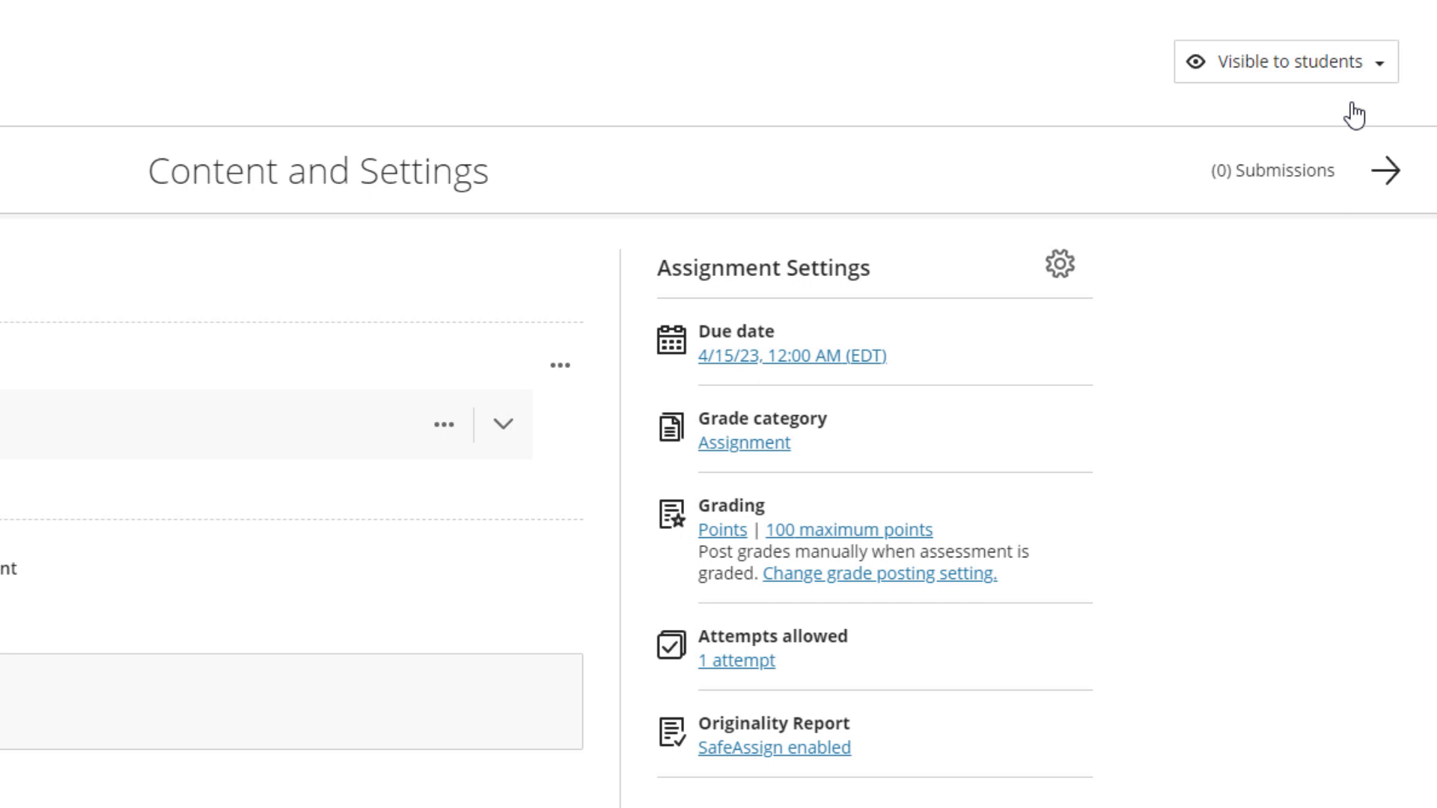